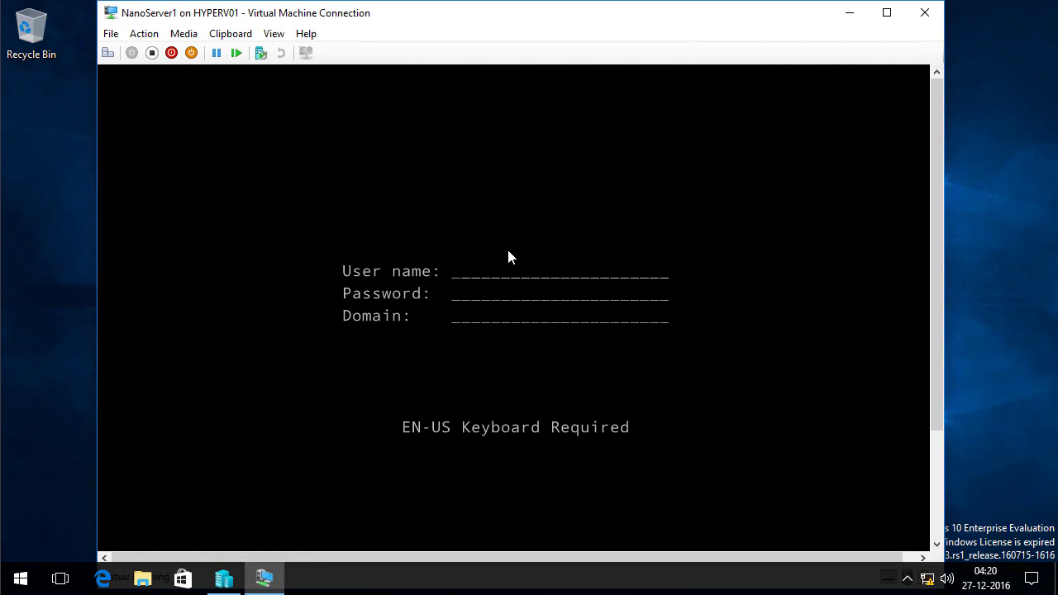
Log on to NanoServer1's Recovery Console as Administrator with the account password
{"action": "type", "text": "Administrator"}
{"action": "key", "text": "Tab"}
{"action": "type", "text": "*******"}
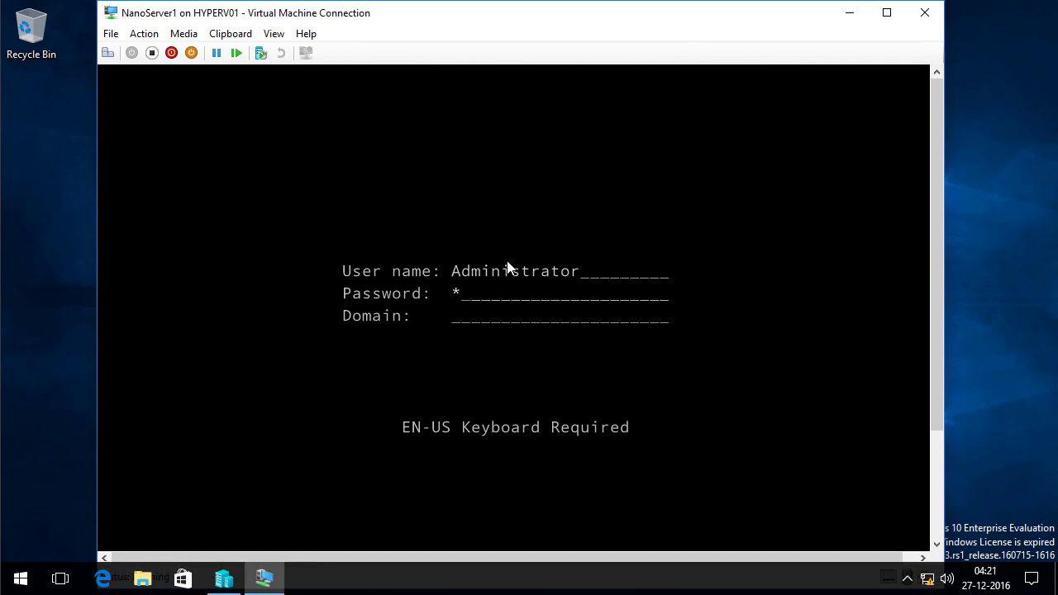
{"action": "type", "text": "**"}
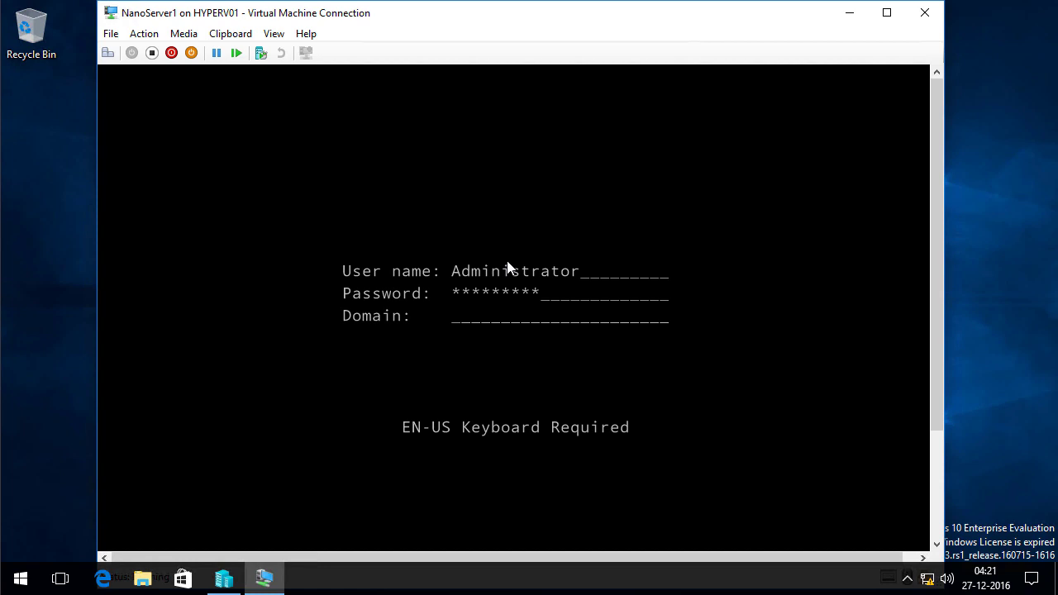
{"action": "key", "text": "Return"}
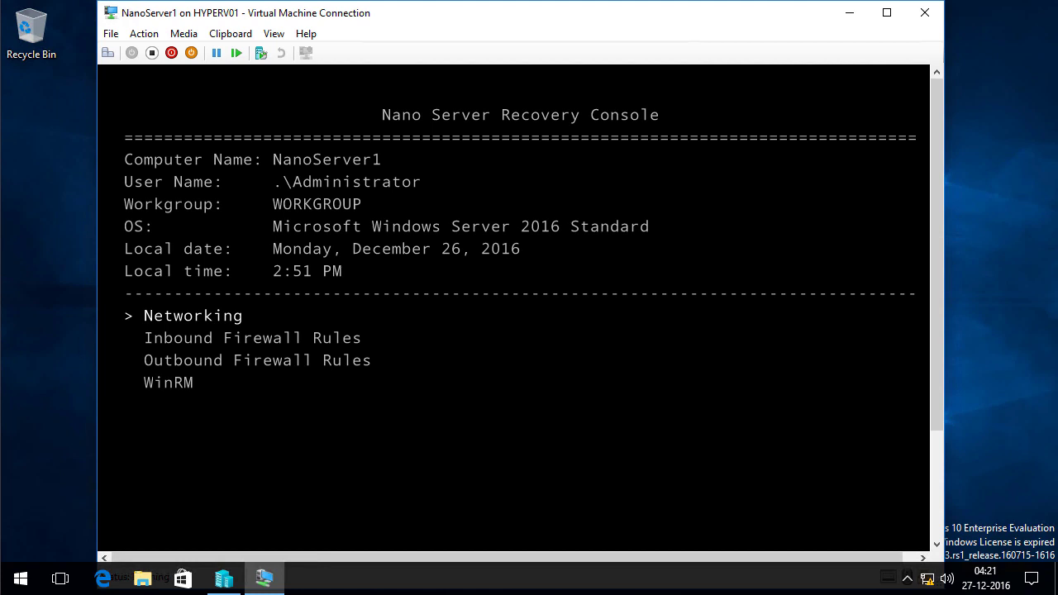
Open Networking, then the Ethernet adapter's details, and scroll down the adapter page
{"action": "key", "text": "Return"}
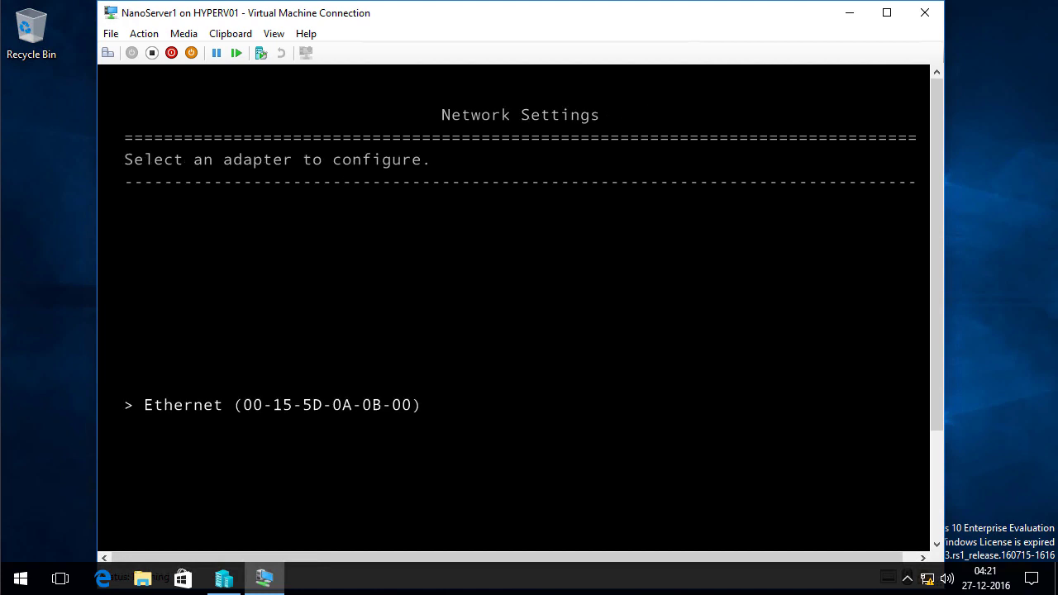
{"action": "key", "text": "Return"}
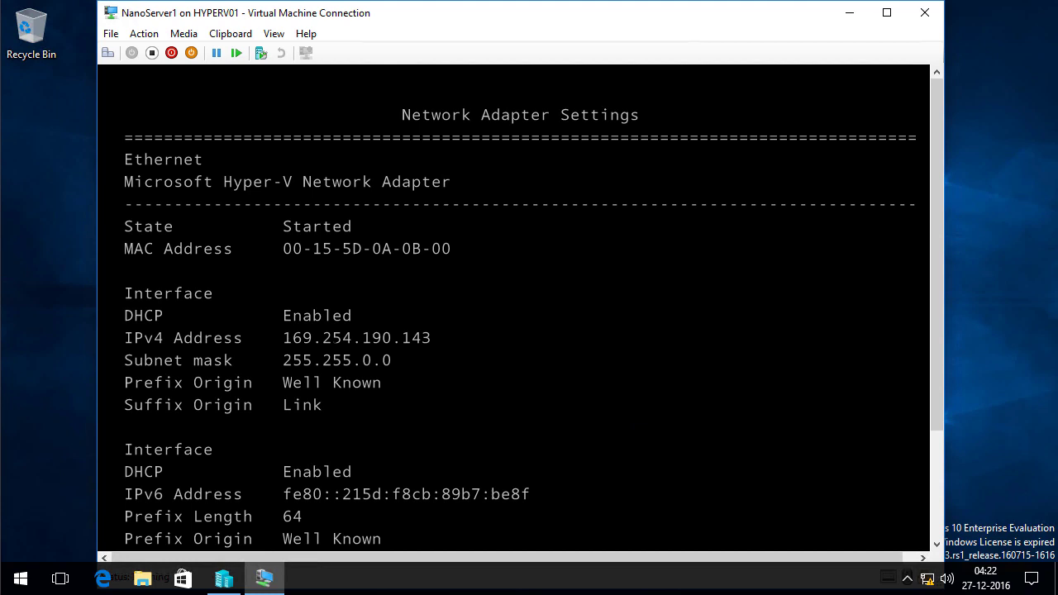
{"action": "left_click_drag", "start_coordinate": [935, 390], "coordinate": [953, 501]}
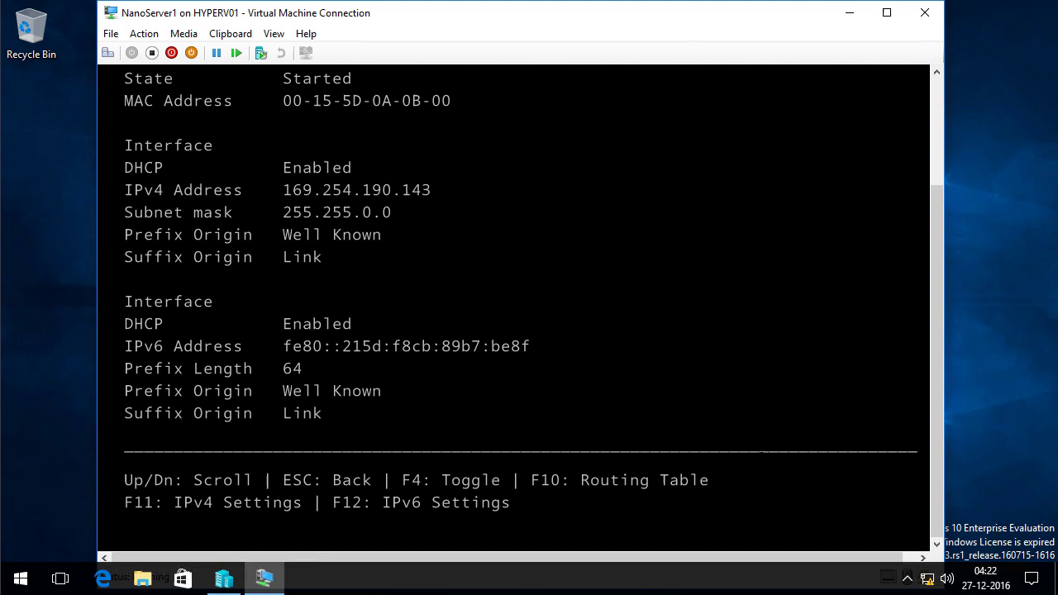
Disable DHCP and set IPv4 192.168.10.111, mask 255.255.255.0, gateway 192.168.10.254, then save
{"action": "key", "text": "F11"}
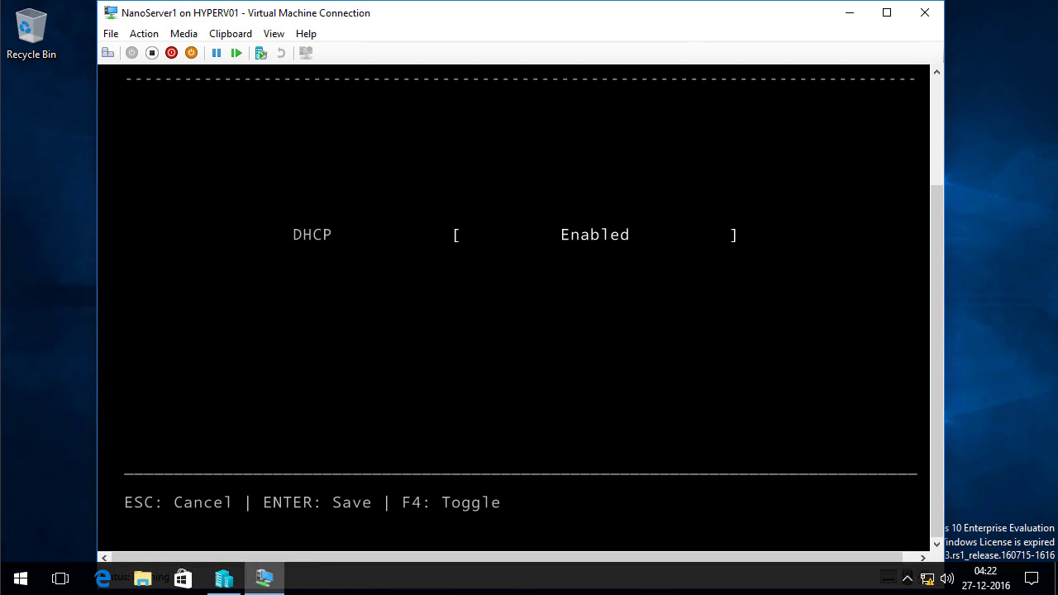
{"action": "key", "text": "F4"}
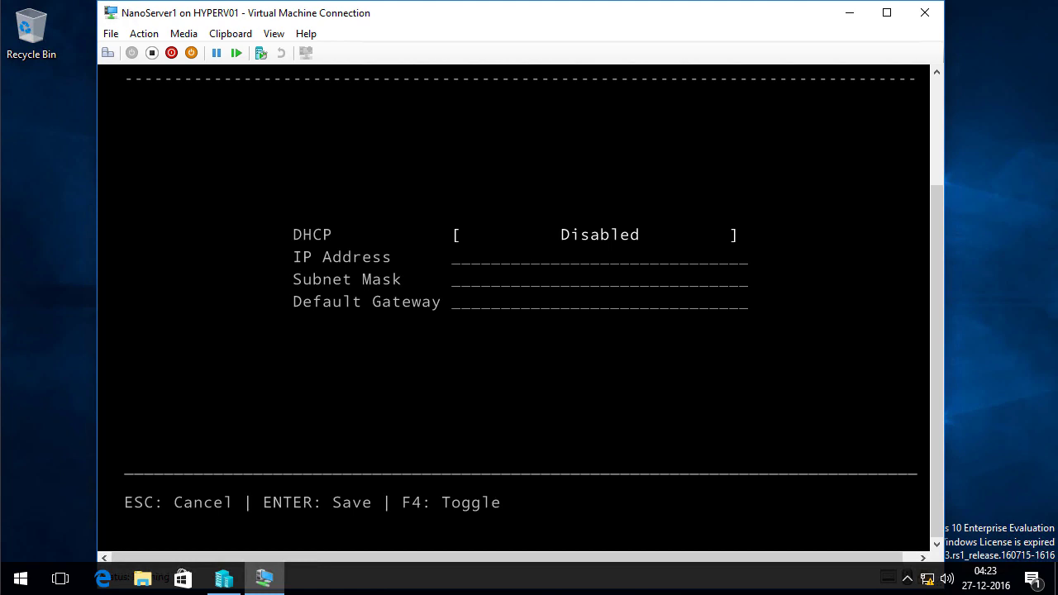
{"action": "key", "text": "Tab"}
{"action": "type", "text": "1"}
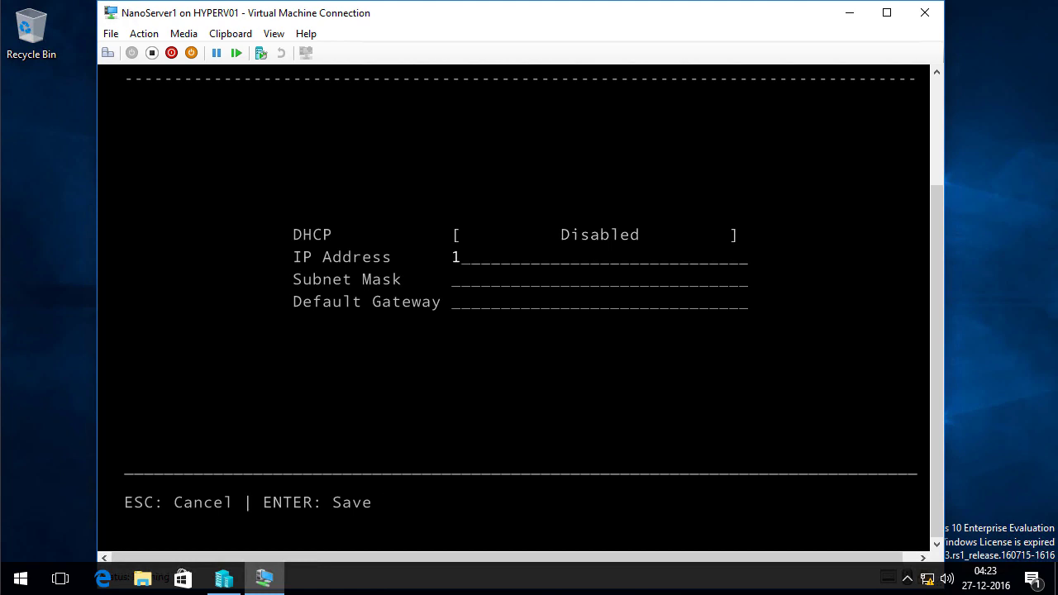
{"action": "type", "text": "92.168.10.111"}
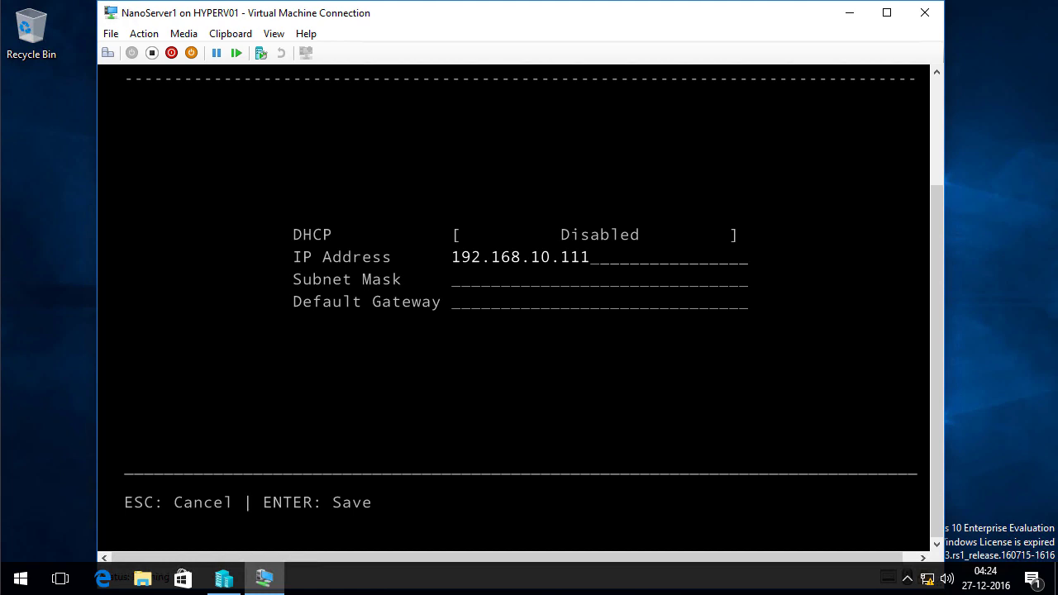
{"action": "key", "text": "Tab"}
{"action": "type", "text": "255"}
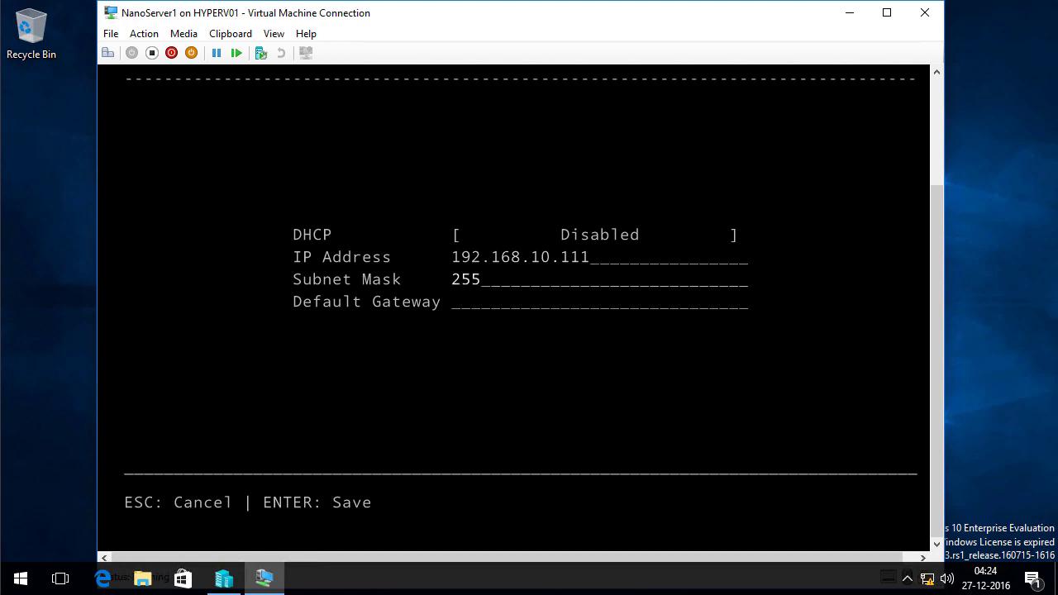
{"action": "type", "text": ".255.255.0"}
{"action": "key", "text": "Tab"}
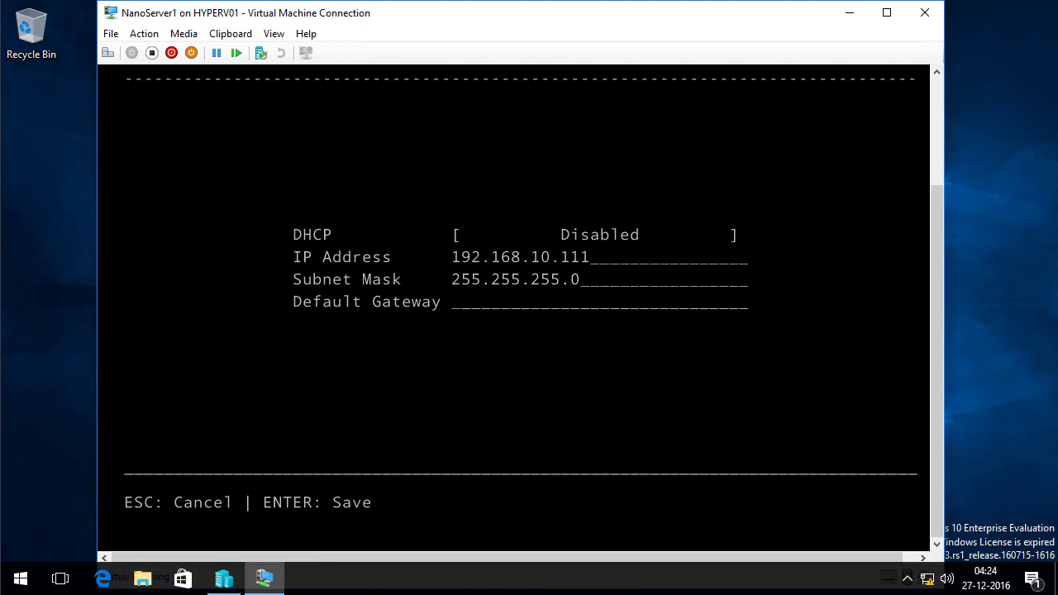
{"action": "type", "text": "192.168.10."}
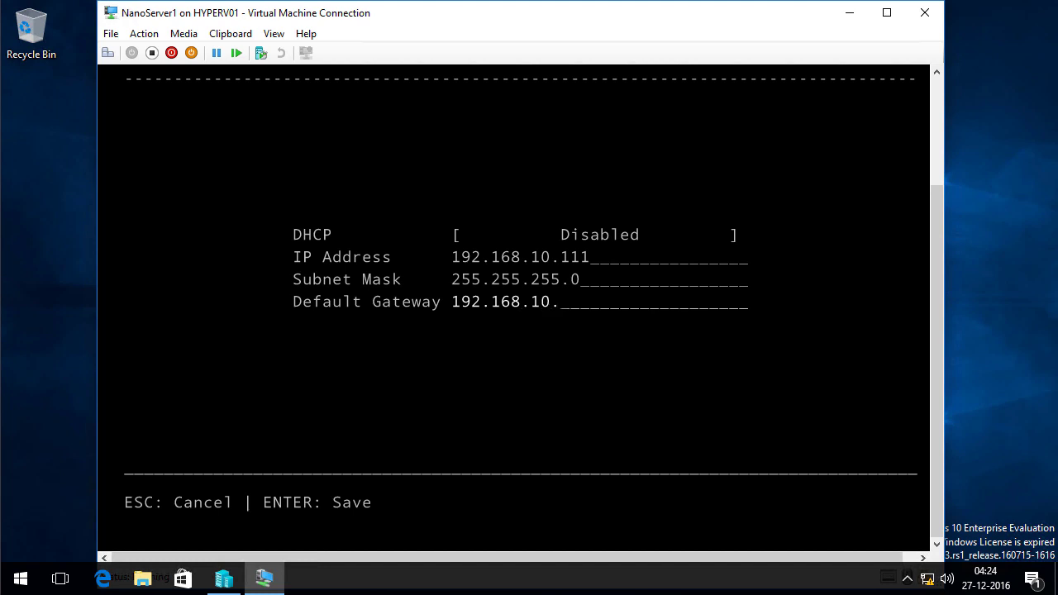
{"action": "type", "text": "254"}
{"action": "key", "text": "Return"}
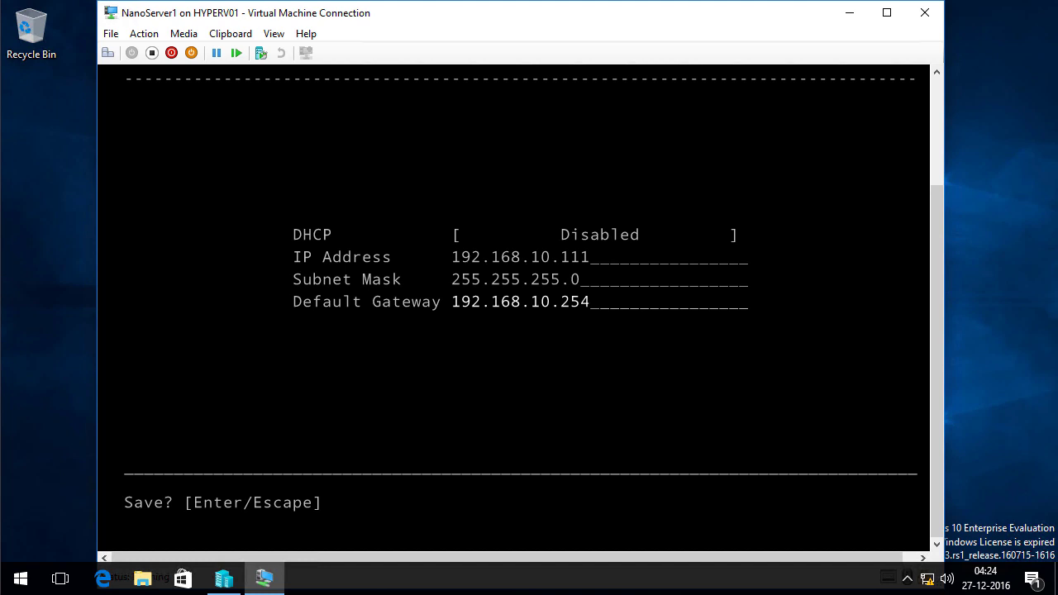
{"action": "key", "text": "Return"}
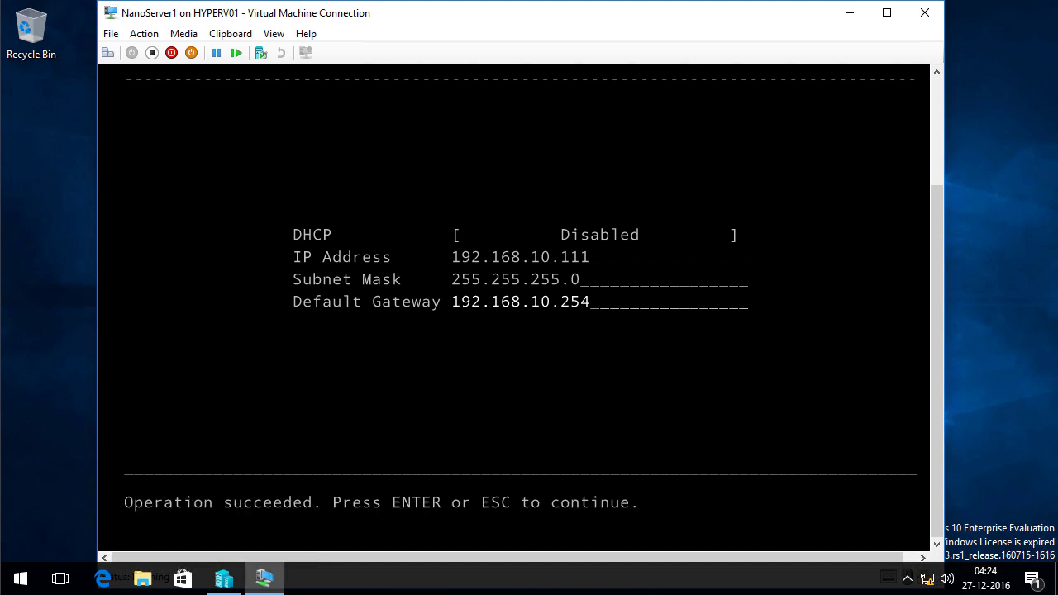
Dismiss the success message, return to the main menu and select Inbound Firewall Rules
{"action": "key", "text": "Return"}
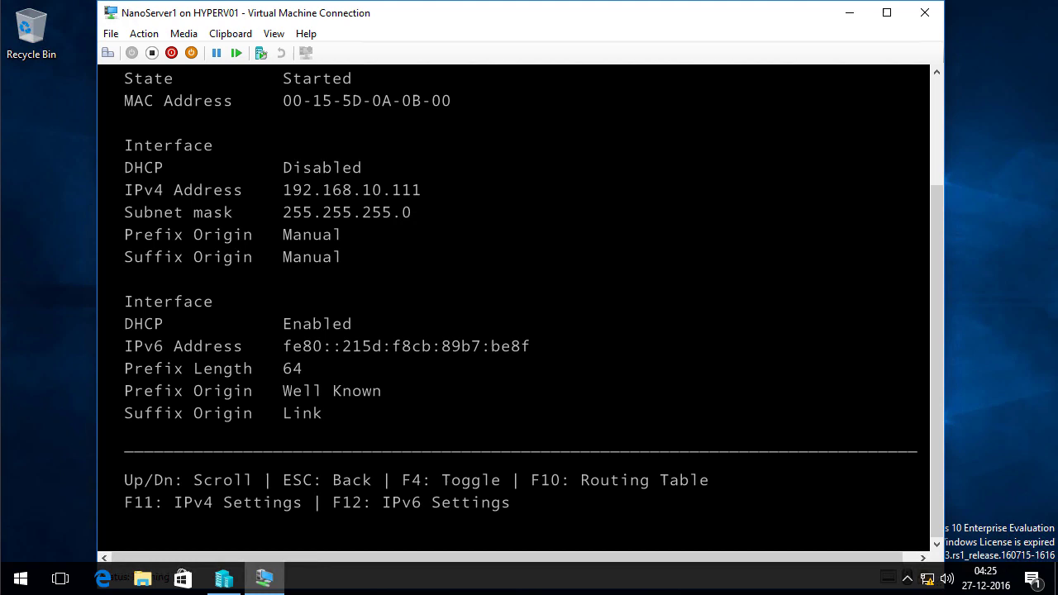
{"action": "key", "text": "Escape"}
{"action": "key", "text": "Escape"}
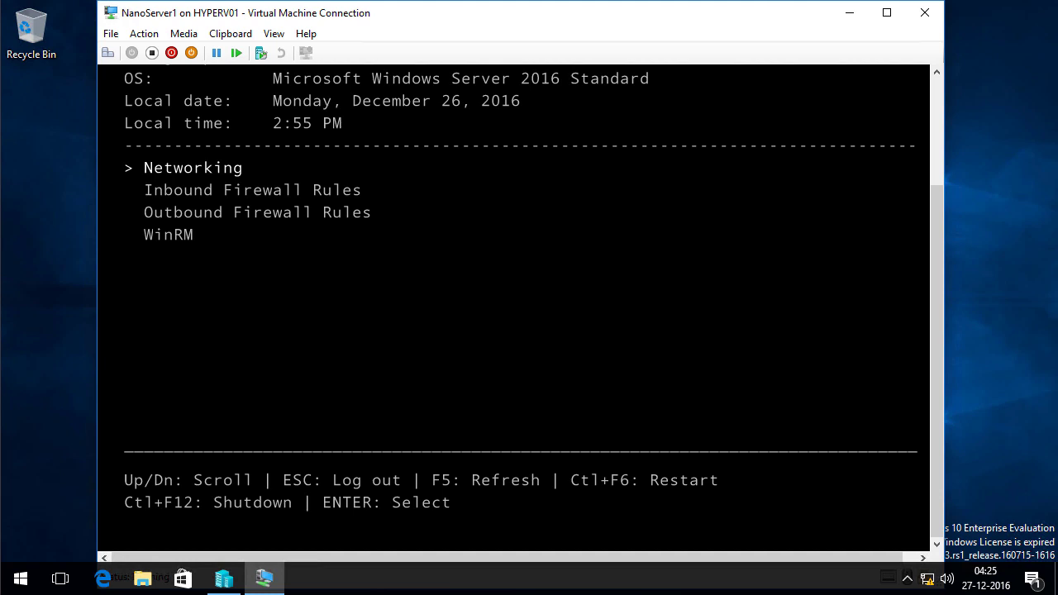
{"action": "key", "text": "Down"}
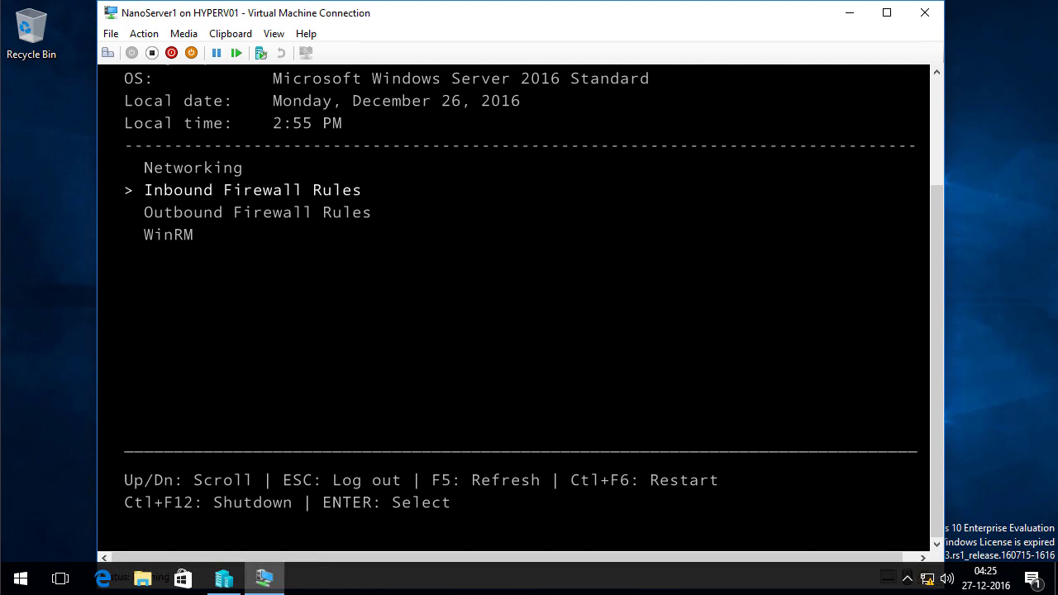
Open the inbound firewall rules and enable the SMB-In rule
{"action": "key", "text": "Return"}
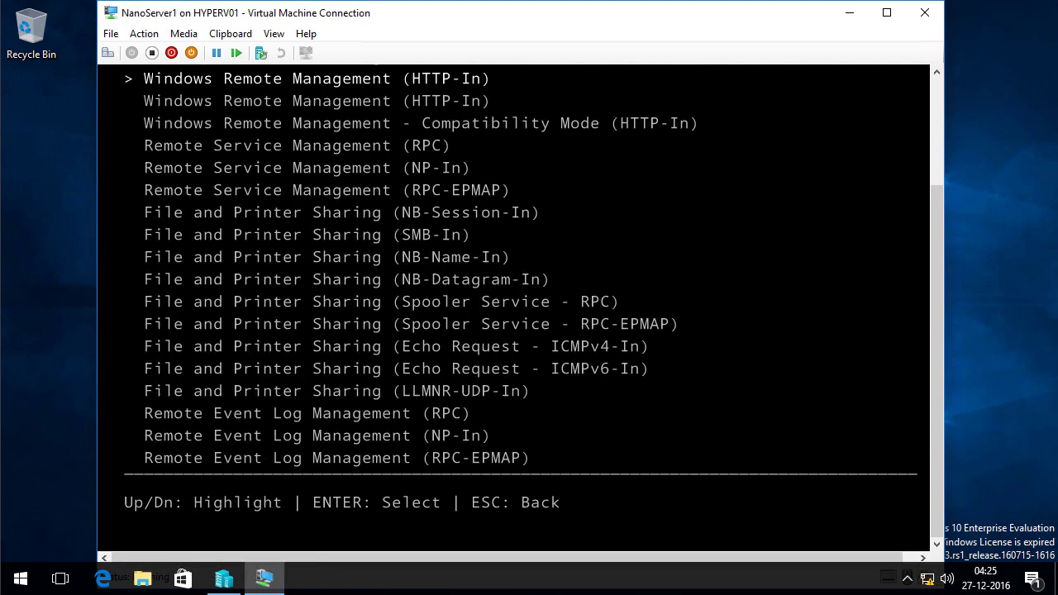
{"action": "key", "text": "Down"}
{"action": "key", "text": "Down"}
{"action": "key", "text": "Down"}
{"action": "key", "text": "Down"}
{"action": "key", "text": "Down"}
{"action": "key", "text": "Down"}
{"action": "key", "text": "Down"}
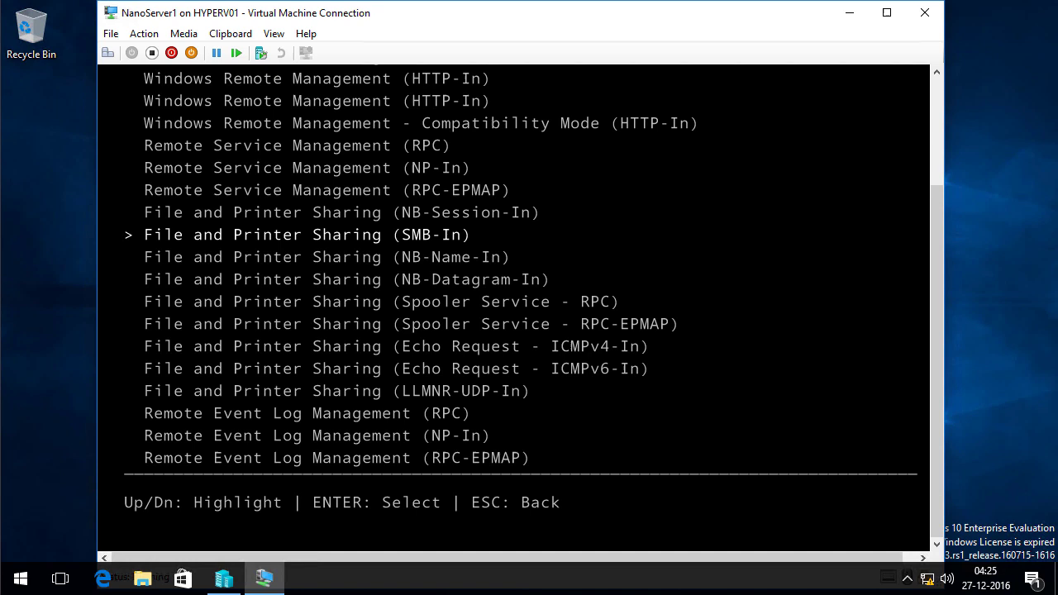
{"action": "key", "text": "Down"}
{"action": "key", "text": "Down"}
{"action": "key", "text": "Down"}
{"action": "key", "text": "Down"}
{"action": "key", "text": "Down"}
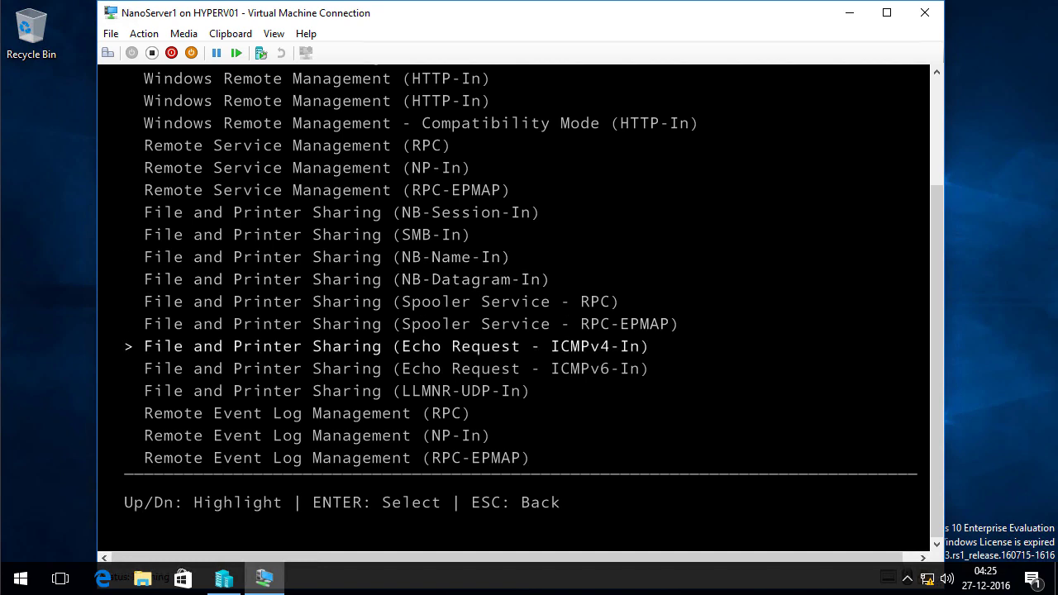
{"action": "key", "text": "Up"}
{"action": "key", "text": "Up"}
{"action": "key", "text": "Up"}
{"action": "key", "text": "Up"}
{"action": "key", "text": "Up"}
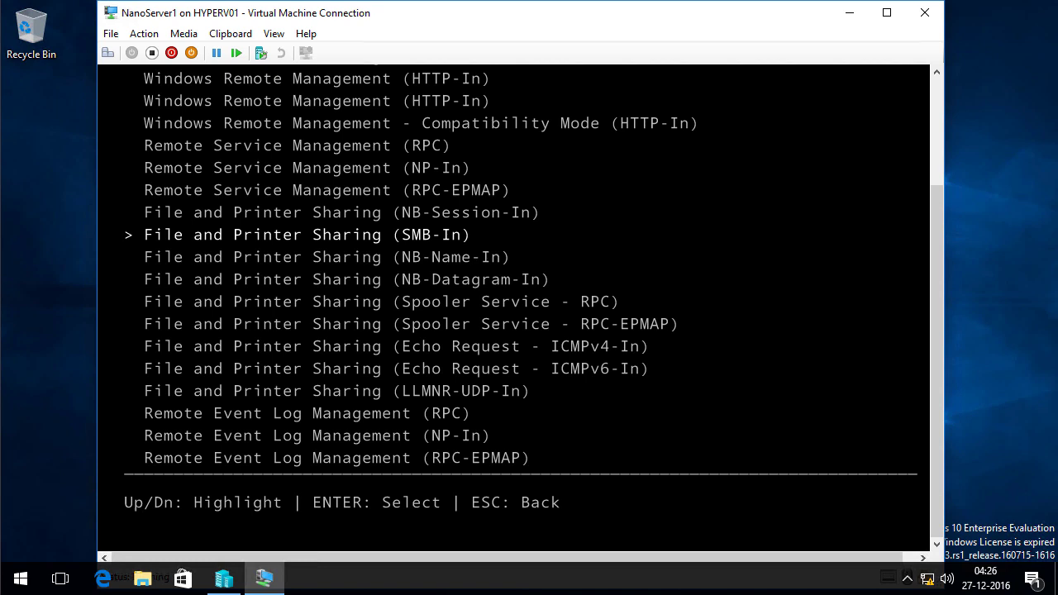
{"action": "key", "text": "Return"}
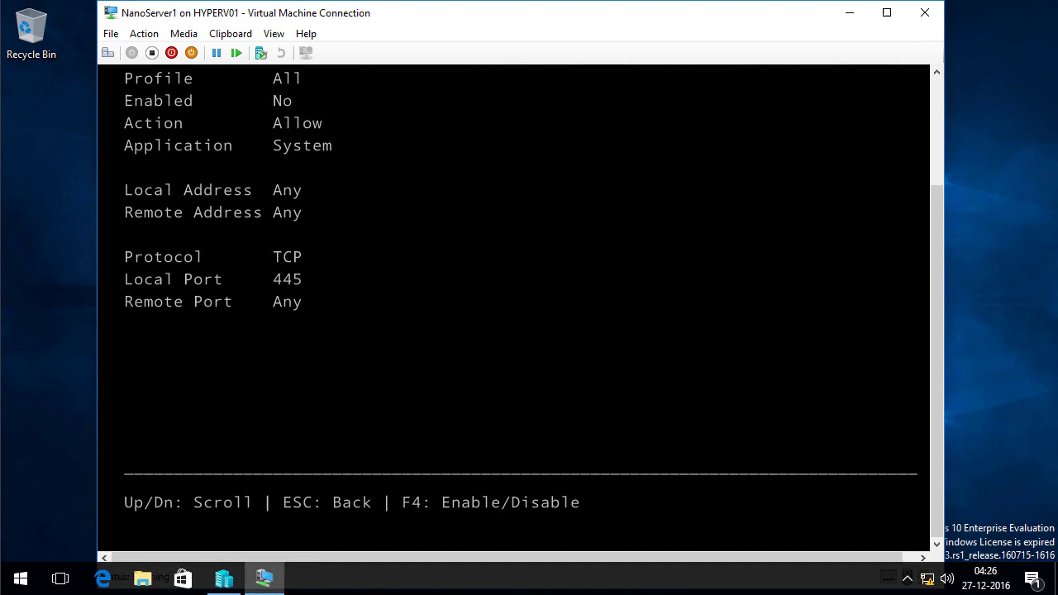
{"action": "left_click_drag", "start_coordinate": [938, 171], "coordinate": [940, 97]}
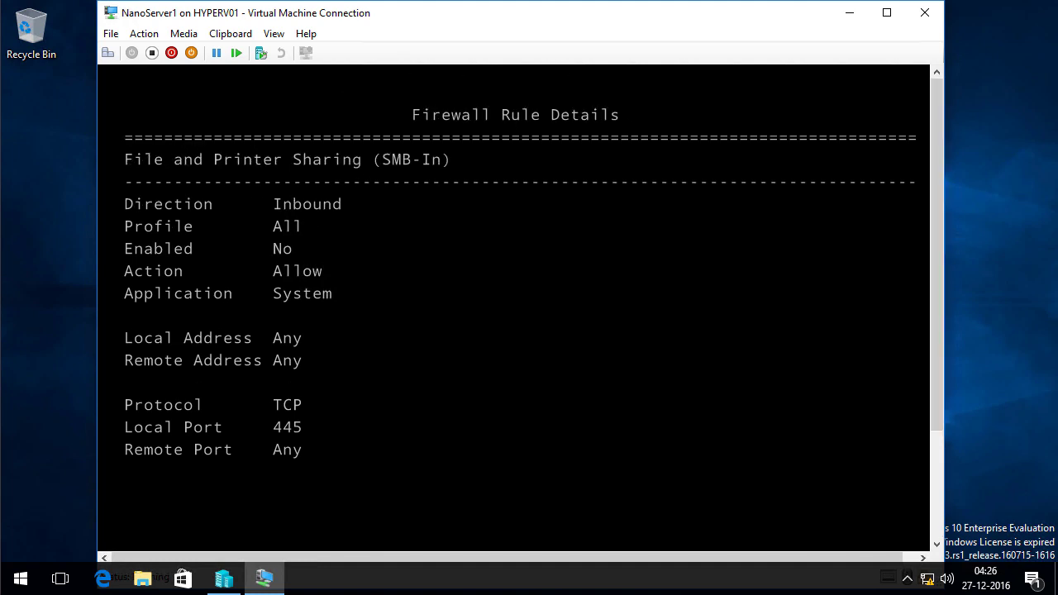
{"action": "key", "text": "F4"}
{"action": "key", "text": "Escape"}
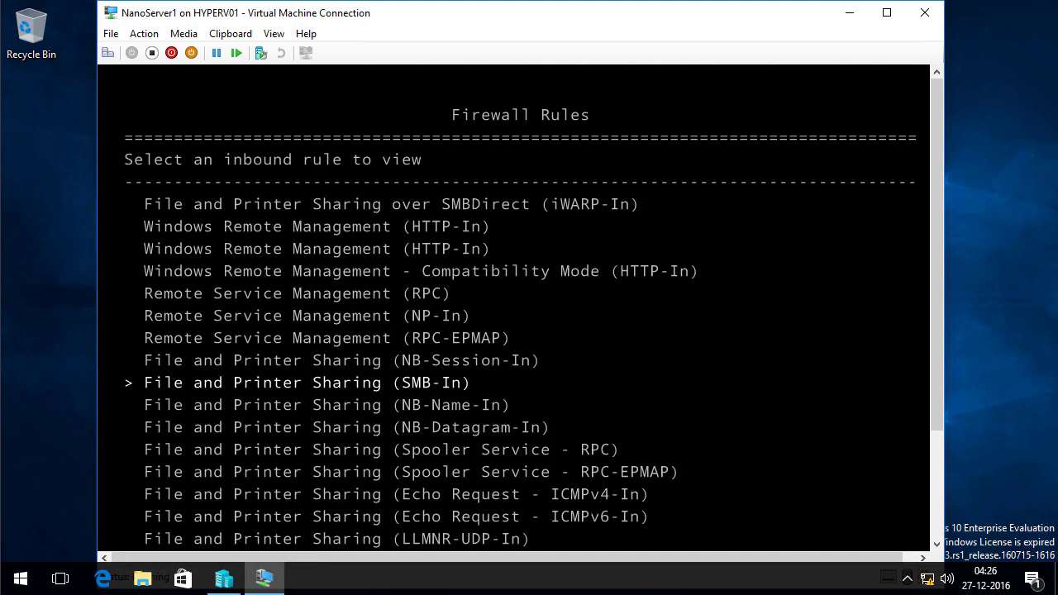
Enable the Echo Request - ICMPv4-In rule, then back out and log out of the console
{"action": "key", "text": "Down"}
{"action": "key", "text": "Down"}
{"action": "key", "text": "Down"}
{"action": "key", "text": "Down"}
{"action": "key", "text": "Down"}
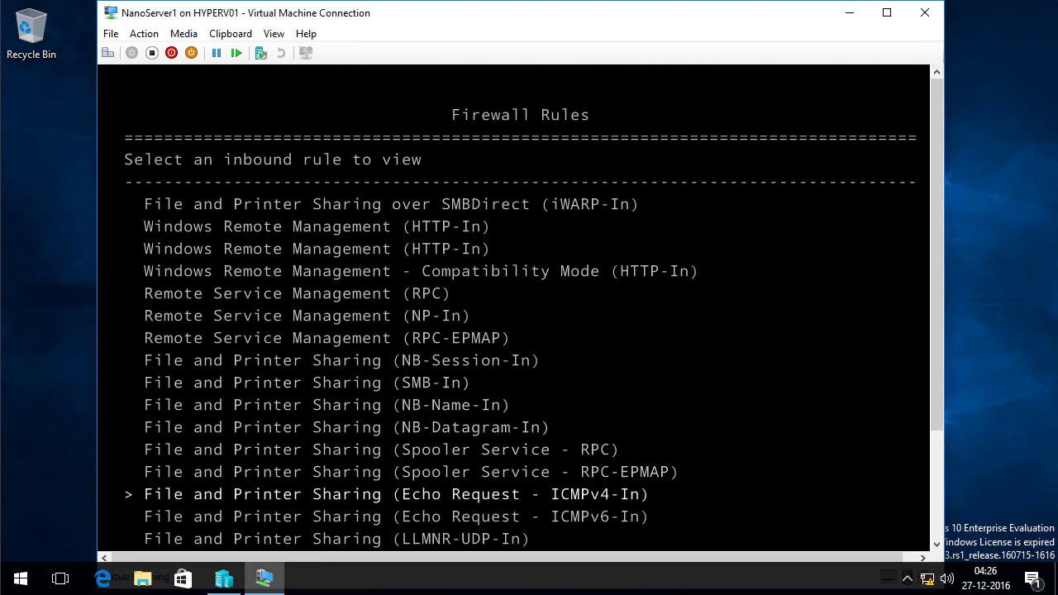
{"action": "key", "text": "Return"}
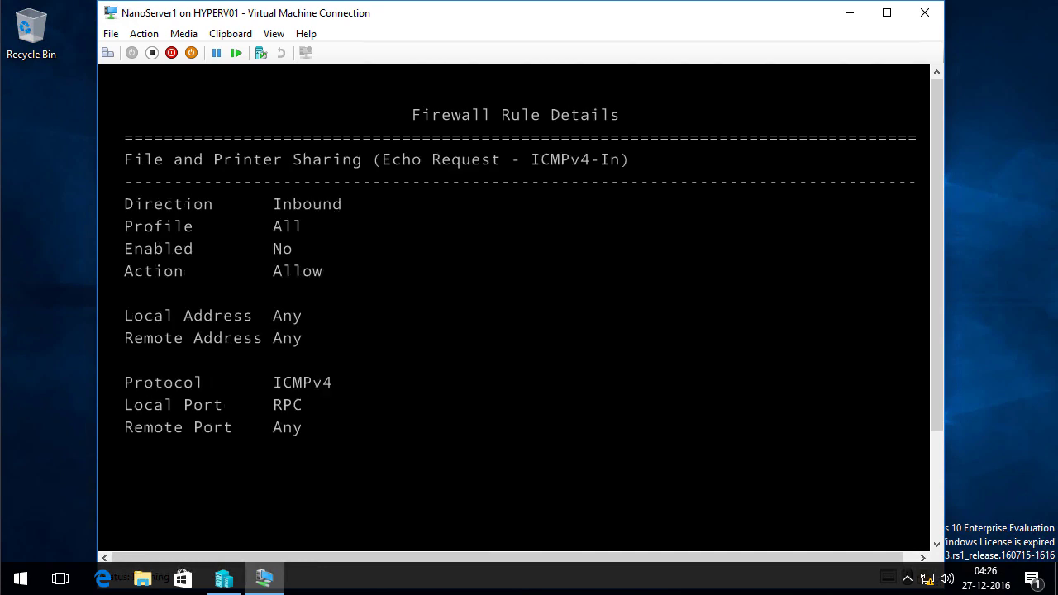
{"action": "key", "text": "F4"}
{"action": "key", "text": "Escape"}
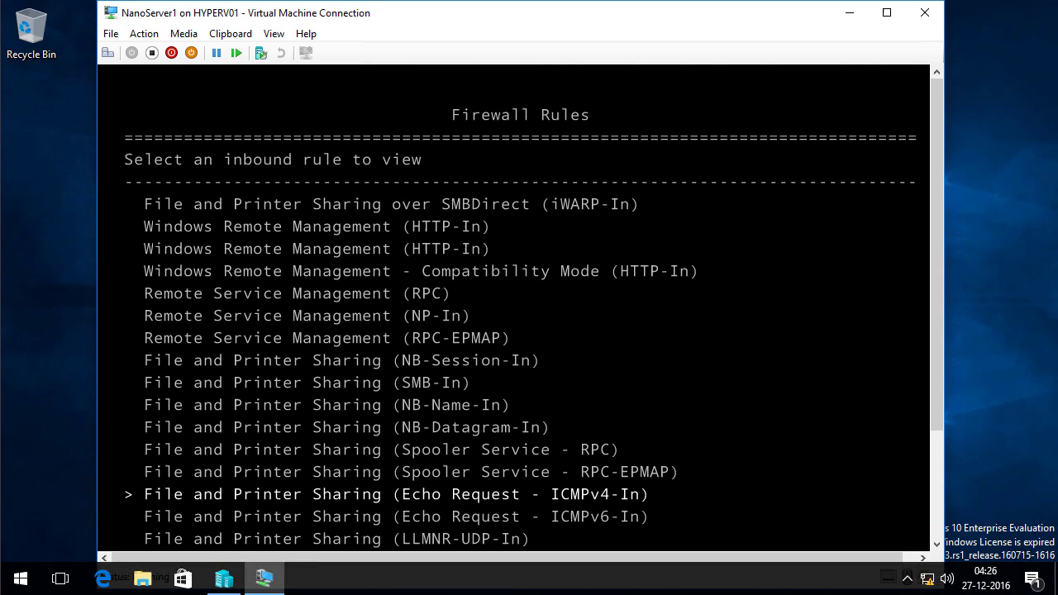
{"action": "key", "text": "Escape"}
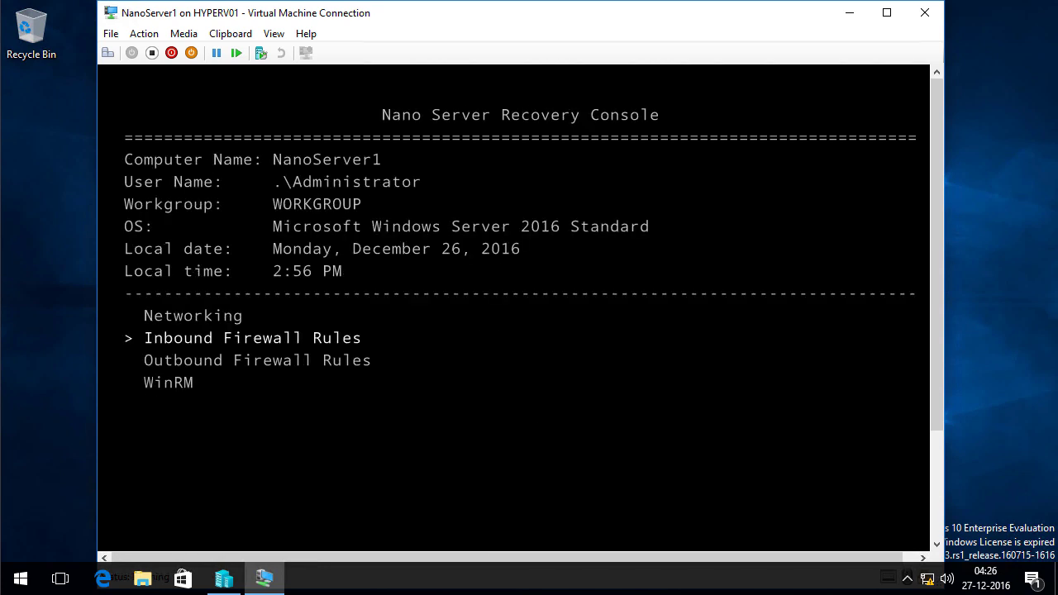
{"action": "key", "text": "Escape"}
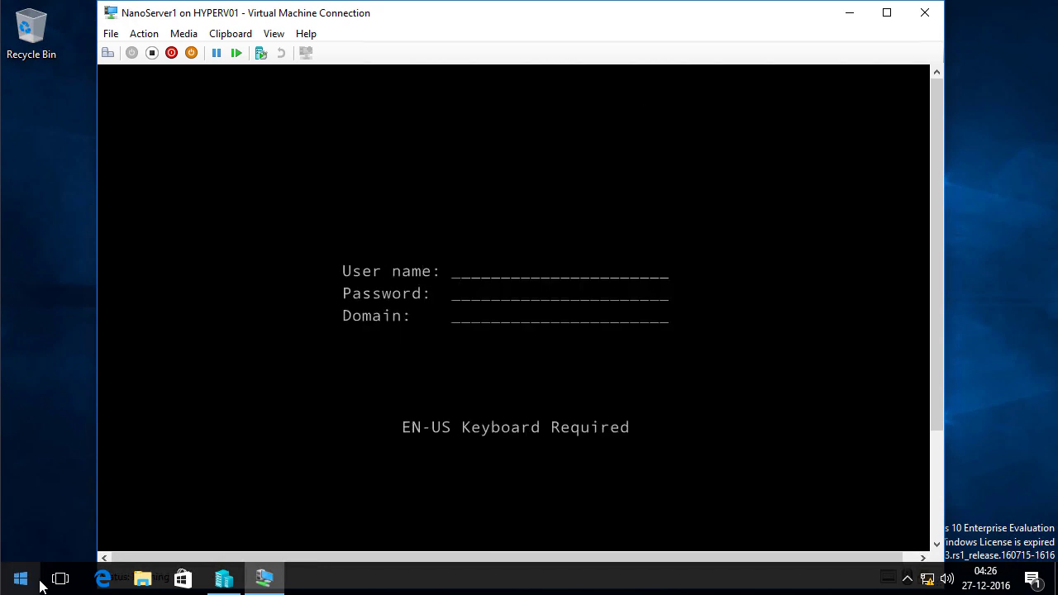
Open an elevated Command Prompt and ping 192.168.10.111
{"action": "right_click", "coordinate": [20, 579]}
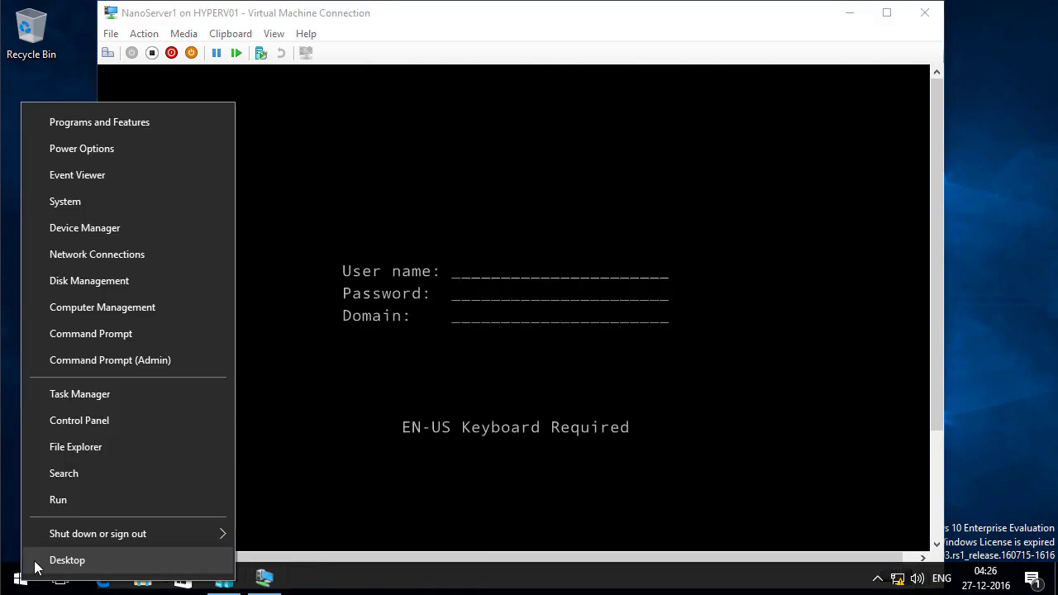
{"action": "left_click", "coordinate": [141, 359]}
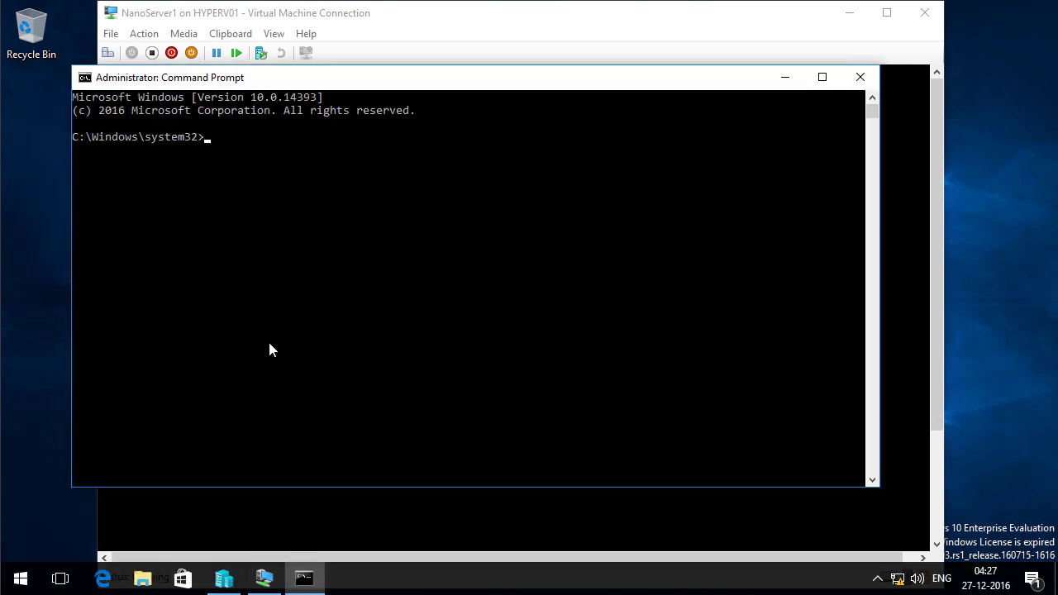
{"action": "type", "text": "ping 192.168.10.111"}
{"action": "key", "text": "Return"}
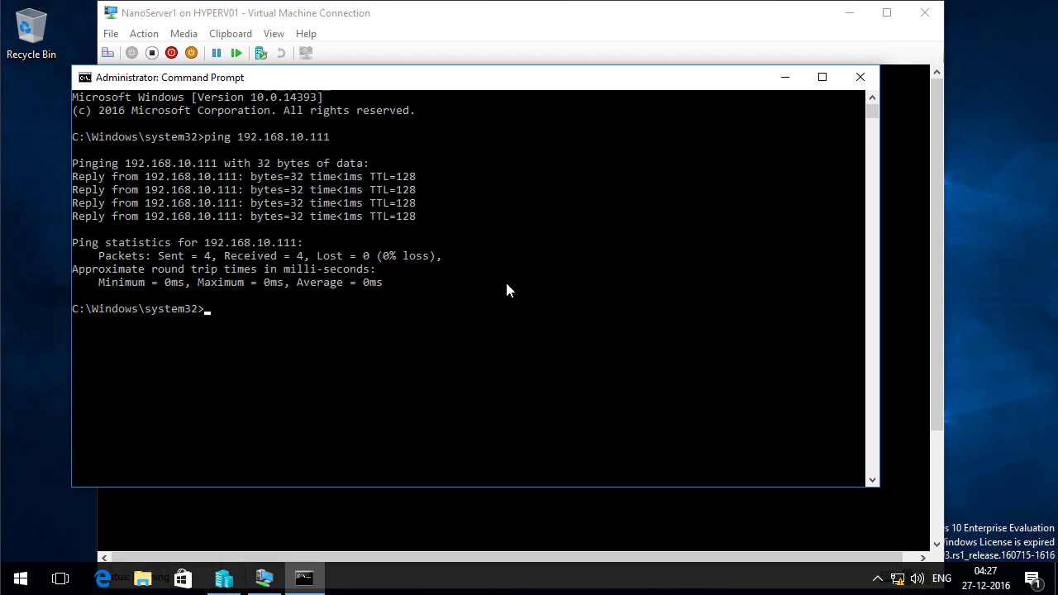
Ping nanoserver1 to confirm the host name cannot be found
{"action": "type", "text": "ping nanoserver1"}
{"action": "key", "text": "Return"}
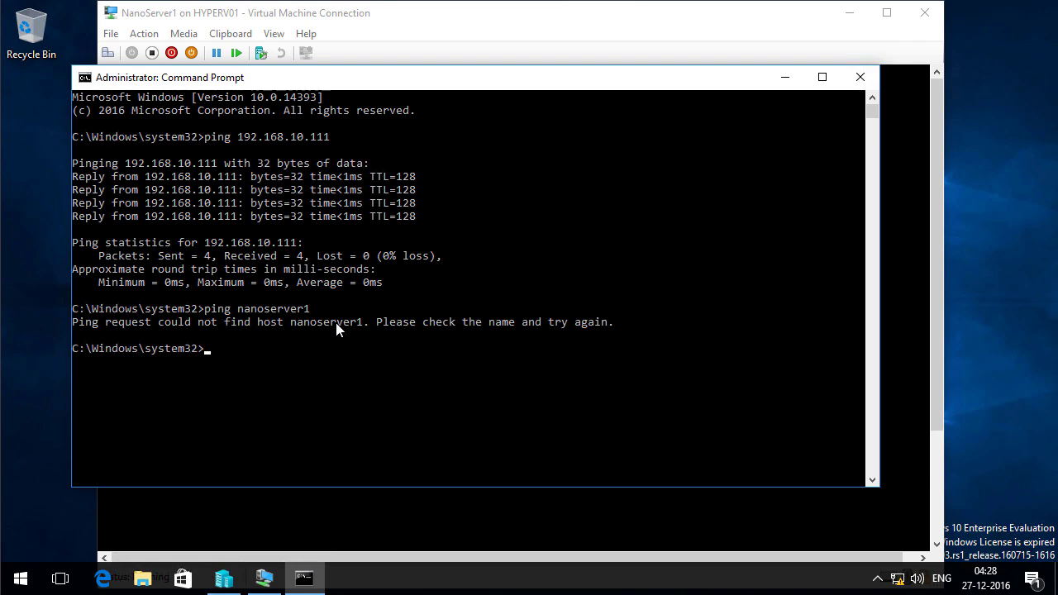
{"action": "key", "text": "super+x"}
Launch Windows PowerShell from the Run box
{"action": "left_click", "coordinate": [99, 493]}
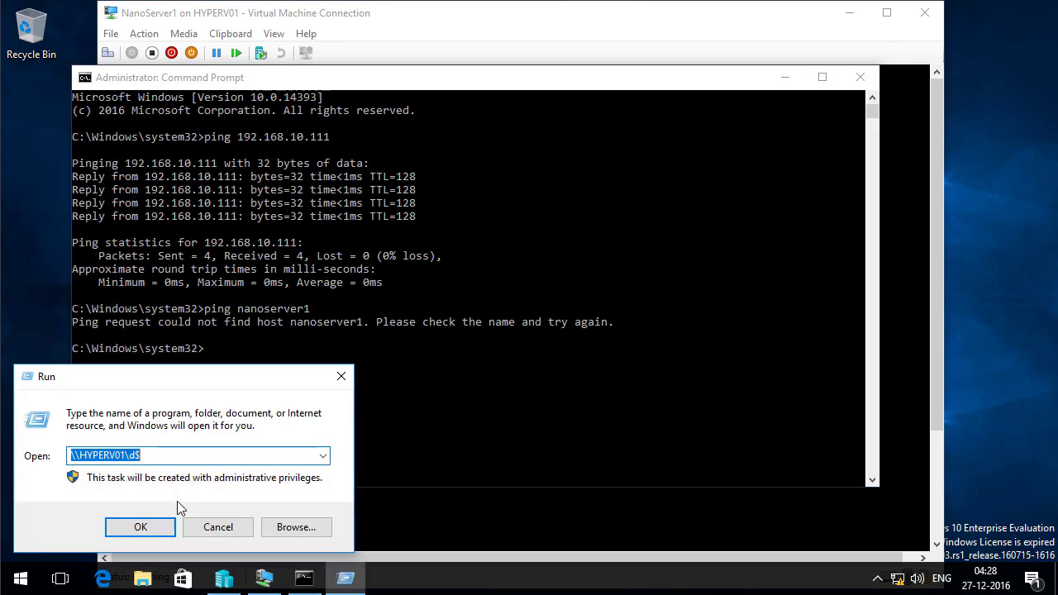
{"action": "type", "text": "power"}
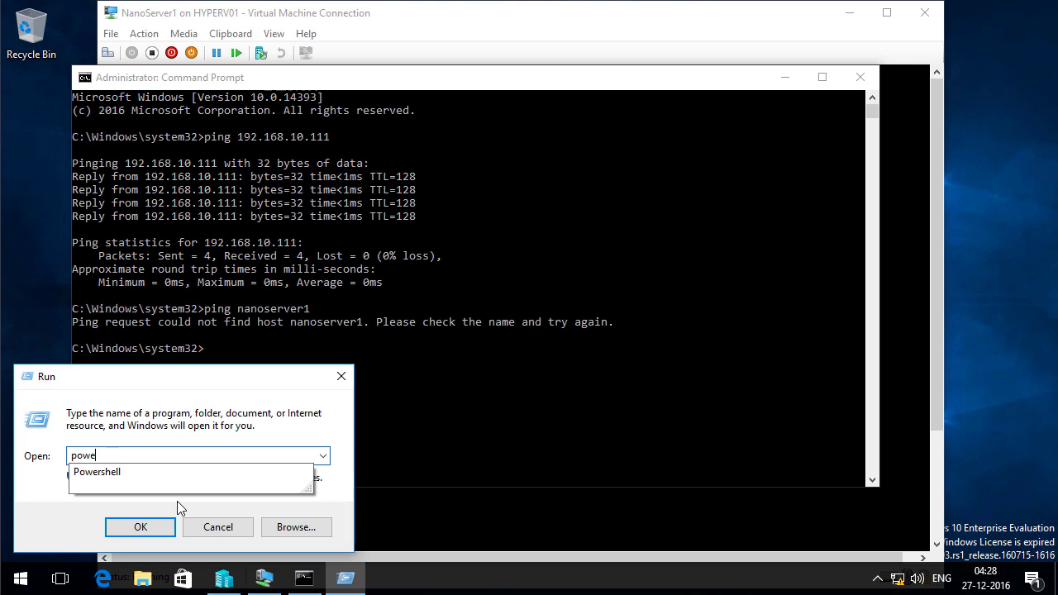
{"action": "key", "text": "Return"}
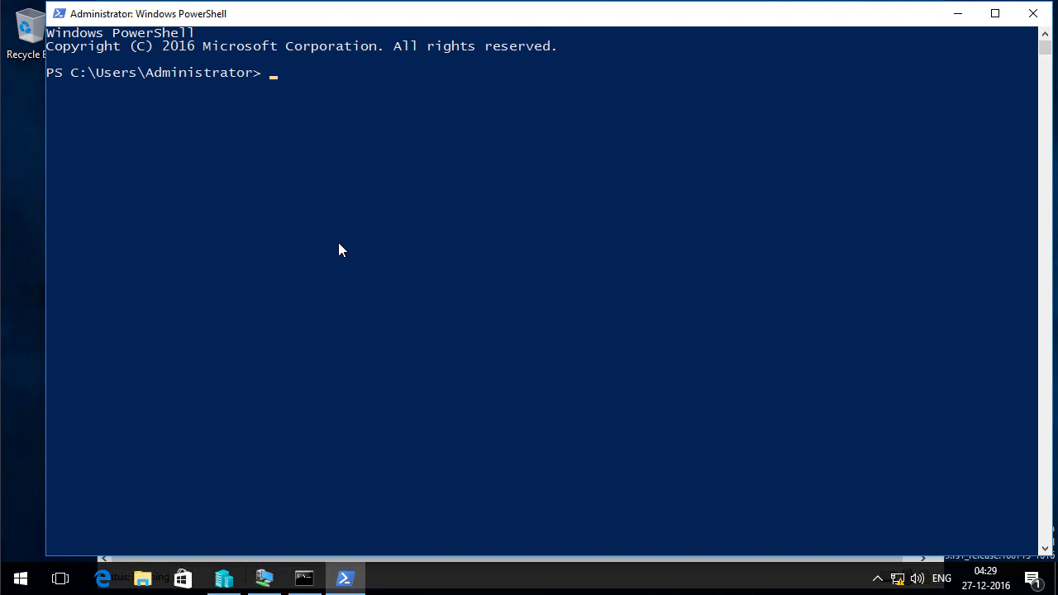
Add 192.168.10.111 to WinRM TrustedHosts with Set-Item, confirm with Y, and clear the console
{"action": "type", "text": "set-it"}
{"action": "key", "text": "Tab"}
{"action": "type", "text": "wsman"}
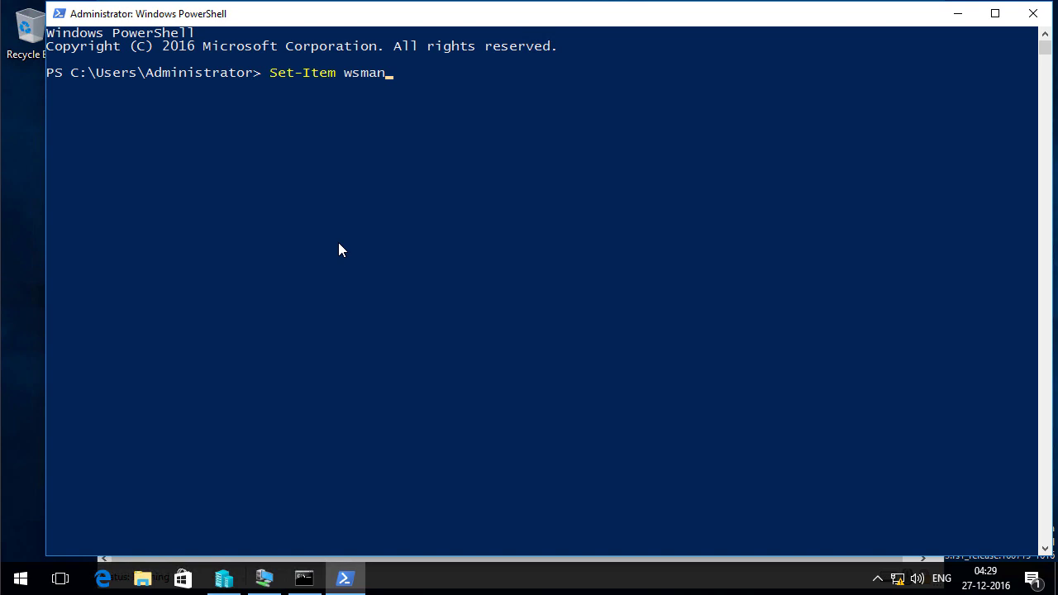
{"action": "type", "text": ":\\localhost\\client"}
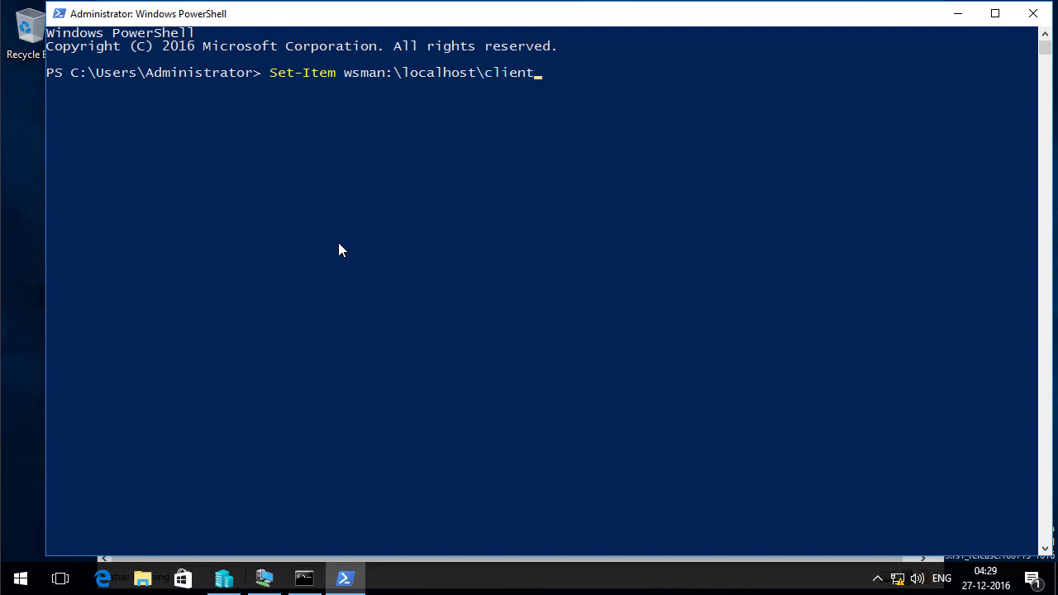
{"action": "type", "text": "\\trustedhosts -value "}
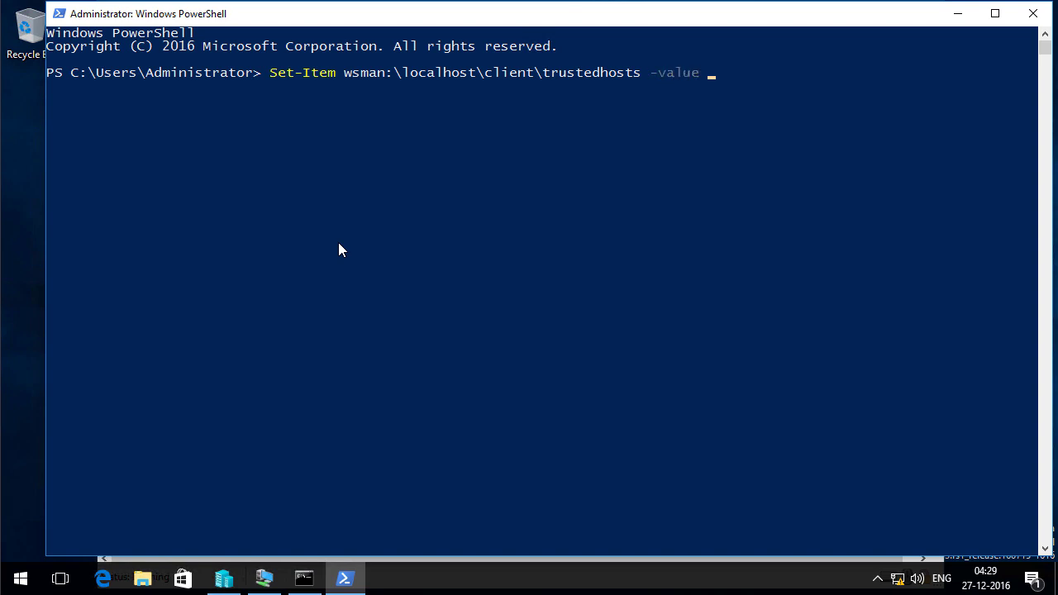
{"action": "type", "text": "192.168.10.111"}
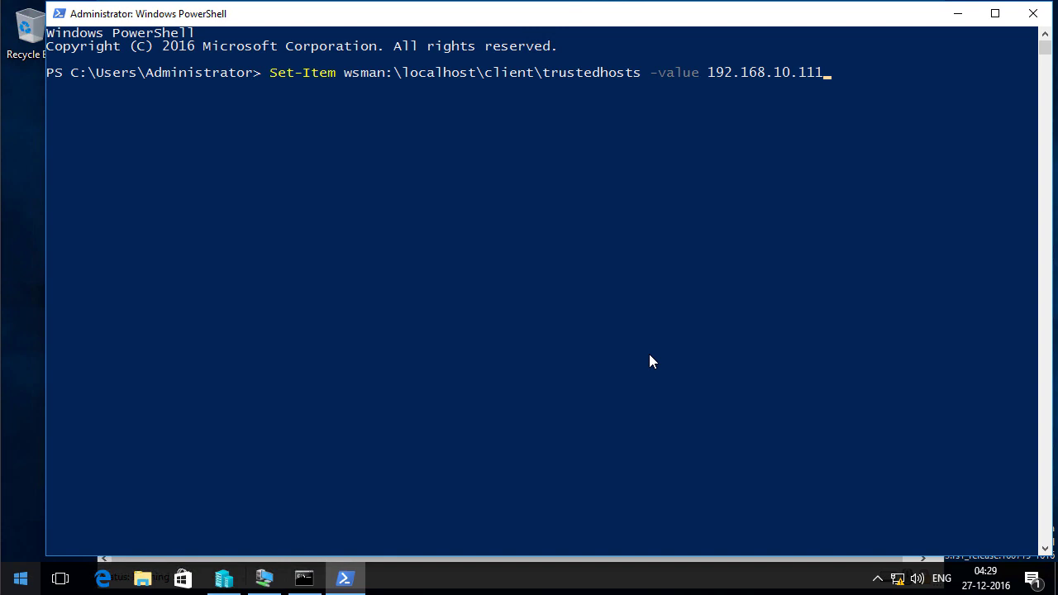
{"action": "key", "text": "Return"}
{"action": "type", "text": "Y"}
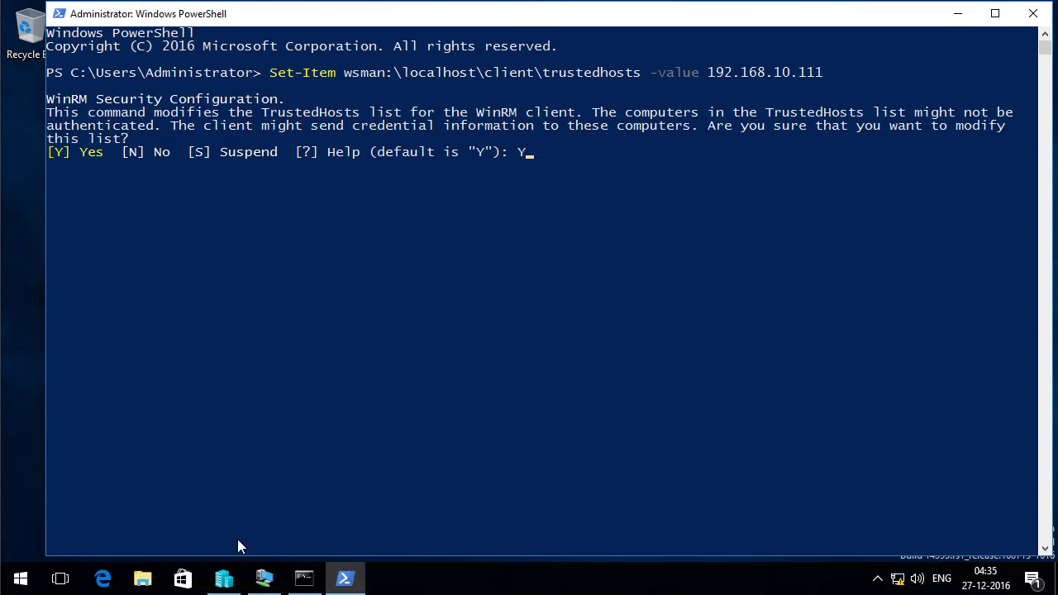
{"action": "key", "text": "Return"}
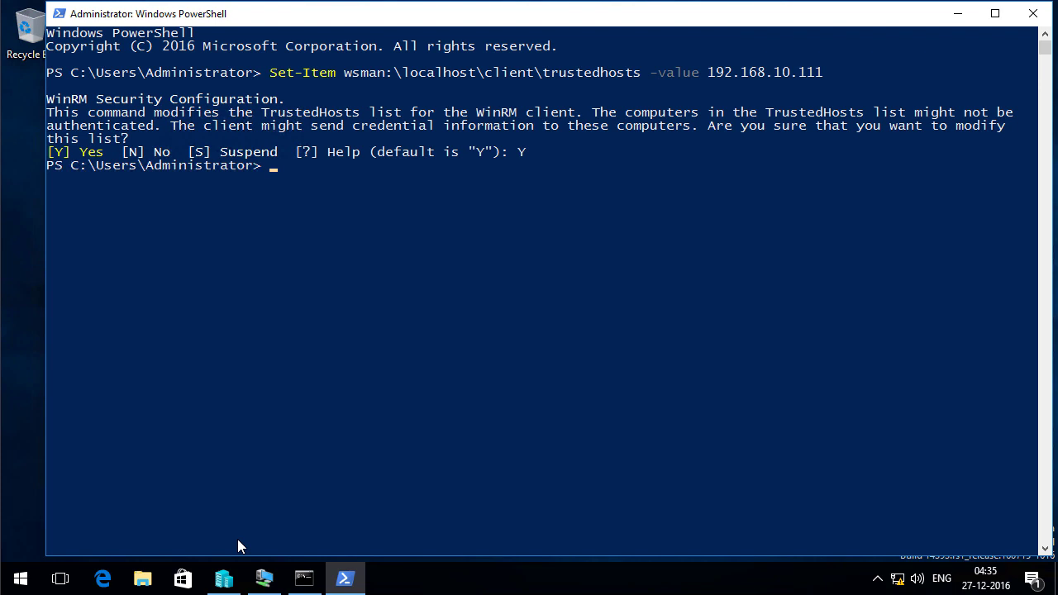
{"action": "type", "text": "cls"}
{"action": "key", "text": "Return"}
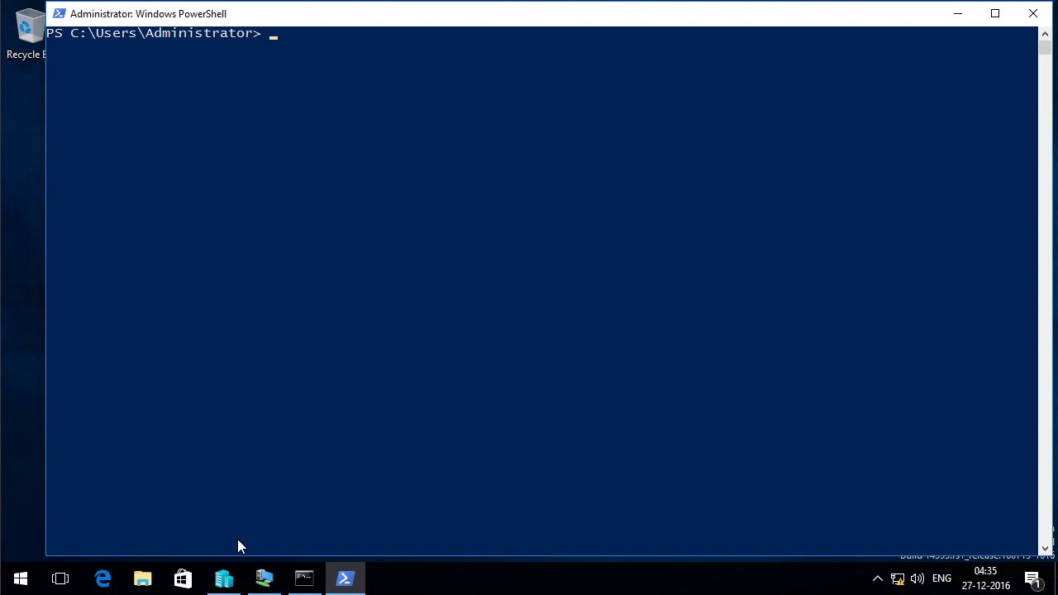
Run Enter-PSSession -ComputerName 192.168.10.111 -Credential (Get-Credential)
{"action": "type", "text": "Enter-"}
{"action": "key", "text": "Tab"}
{"action": "key", "text": "Tab"}
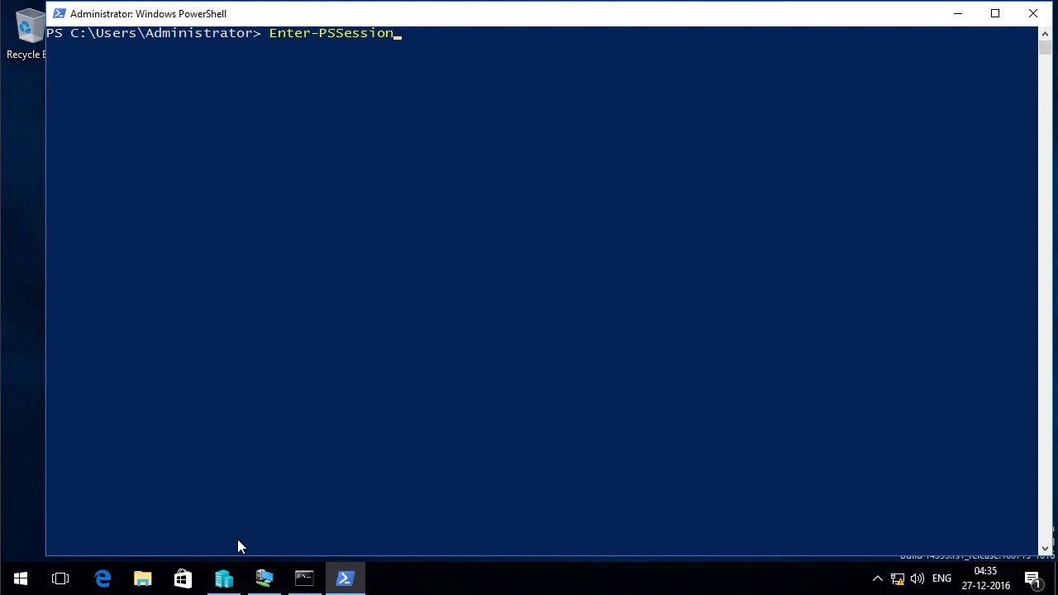
{"action": "type", "text": "-C"}
{"action": "key", "text": "Tab"}
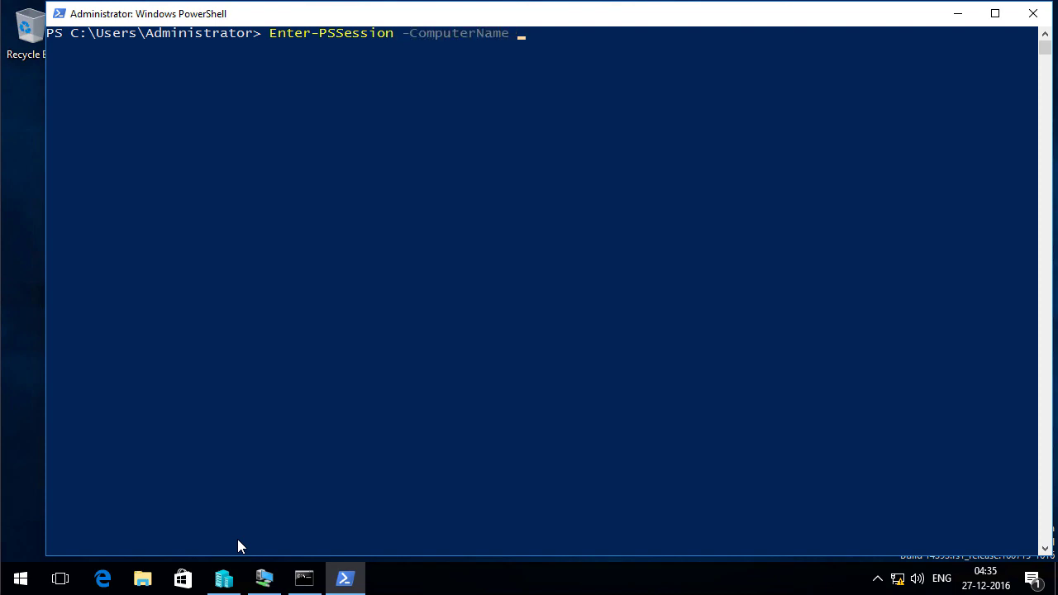
{"action": "type", "text": "192.168.10.111 -Credential "}
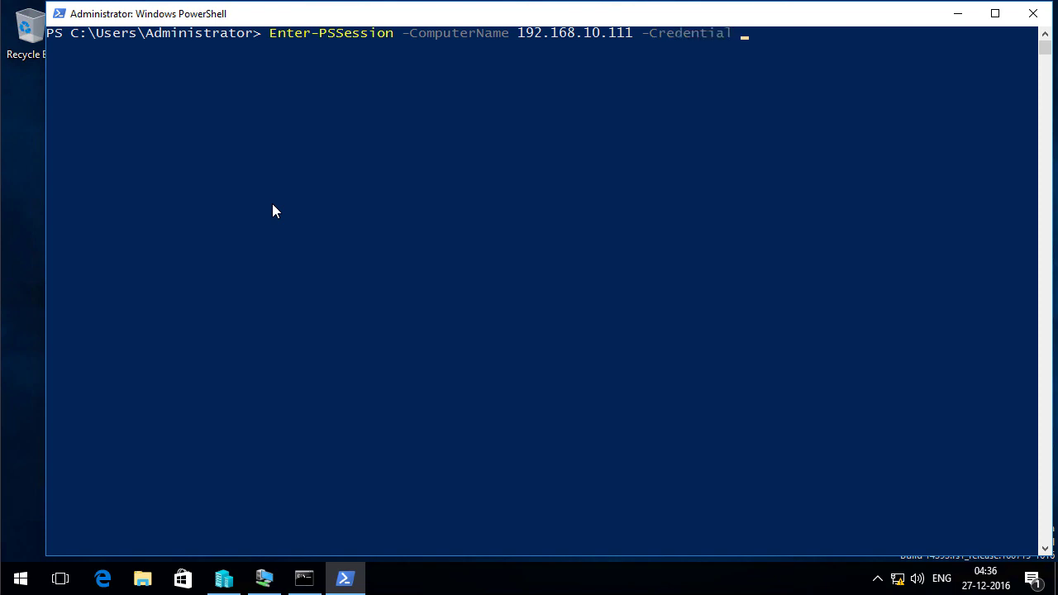
{"action": "type", "text": "(Get-Credential)"}
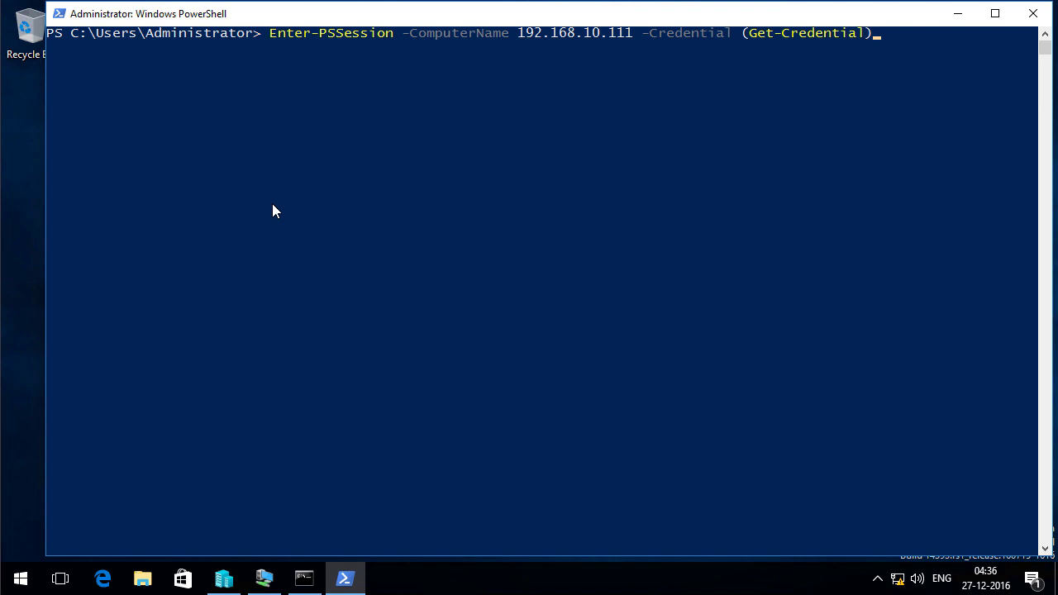
{"action": "key", "text": "Return"}
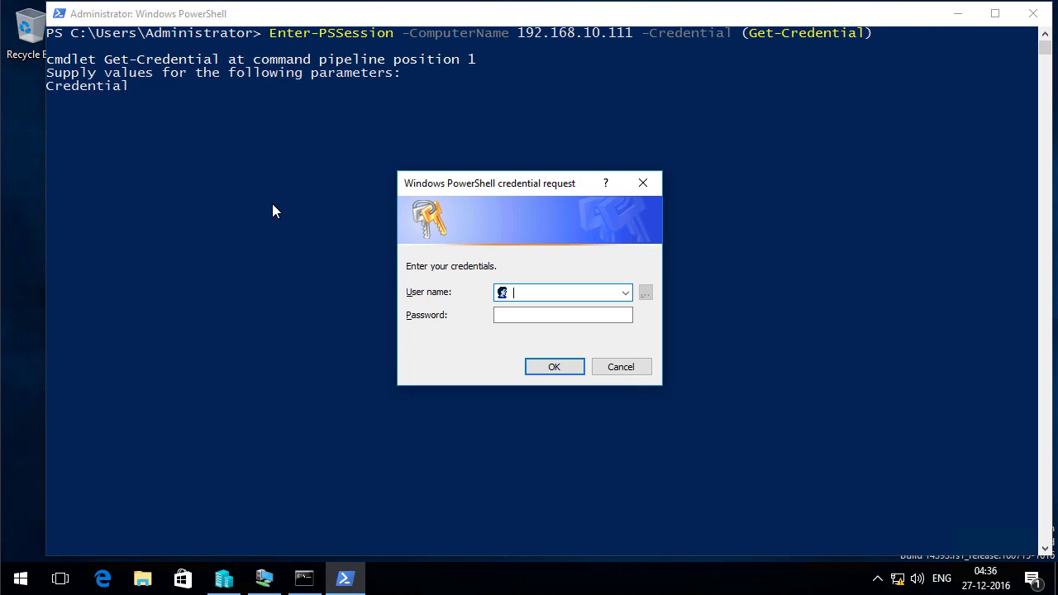
Connect as Administrator with the account password, clear the screen, and select the '[192.168.10.111]' prefix
{"action": "type", "text": "Administrator"}
{"action": "key", "text": "Tab"}
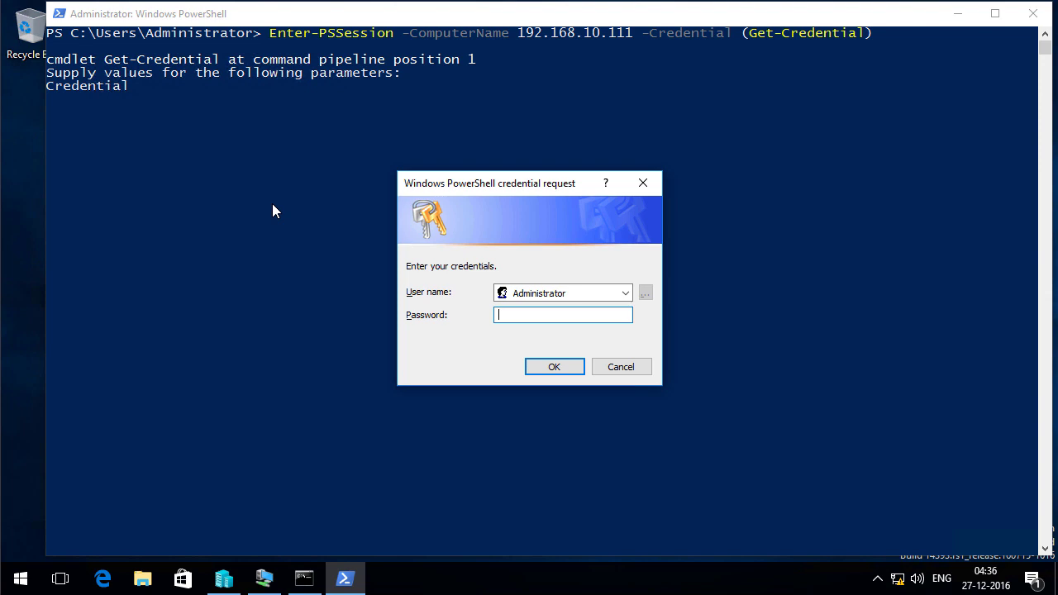
{"action": "type", "text": "********"}
{"action": "key", "text": "Return"}
{"action": "type", "text": "cls"}
{"action": "key", "text": "Return"}
{"action": "left_click_drag", "start_coordinate": [47, 33], "coordinate": [176, 36]}
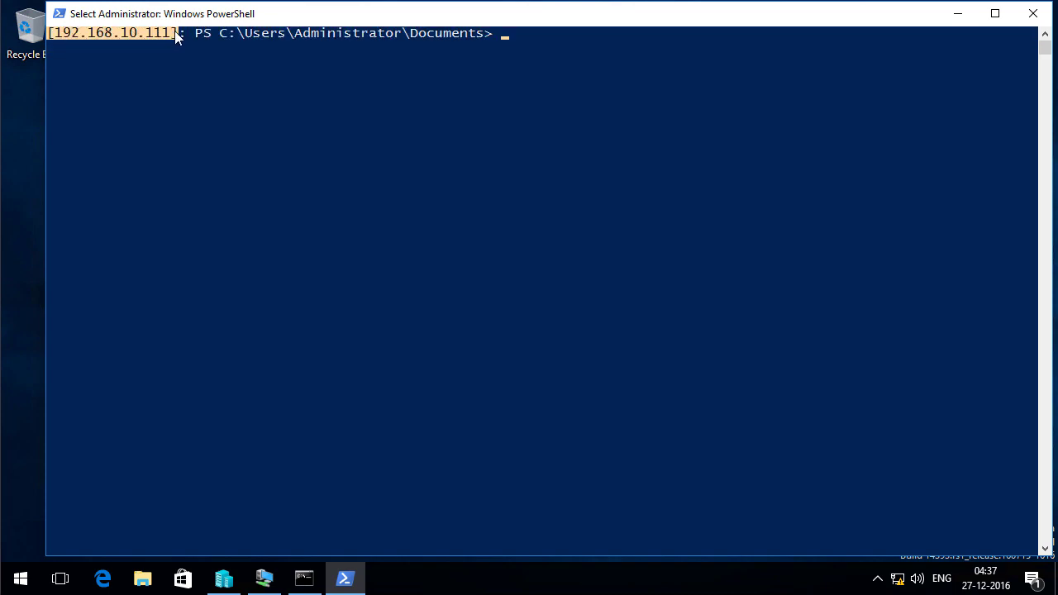
Copy the prompt prefix, go to C:\ and query Get-DnsClientServerAddress
{"action": "right_click", "coordinate": [527, 63]}
{"action": "type", "text": "cd\\"}
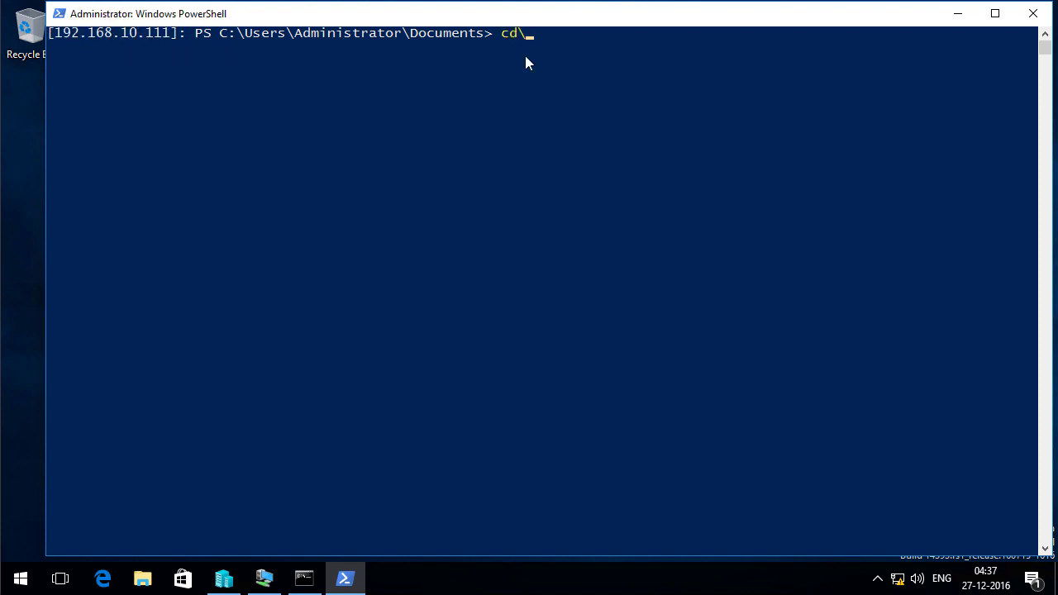
{"action": "key", "text": "Return"}
{"action": "type", "text": "Get-D"}
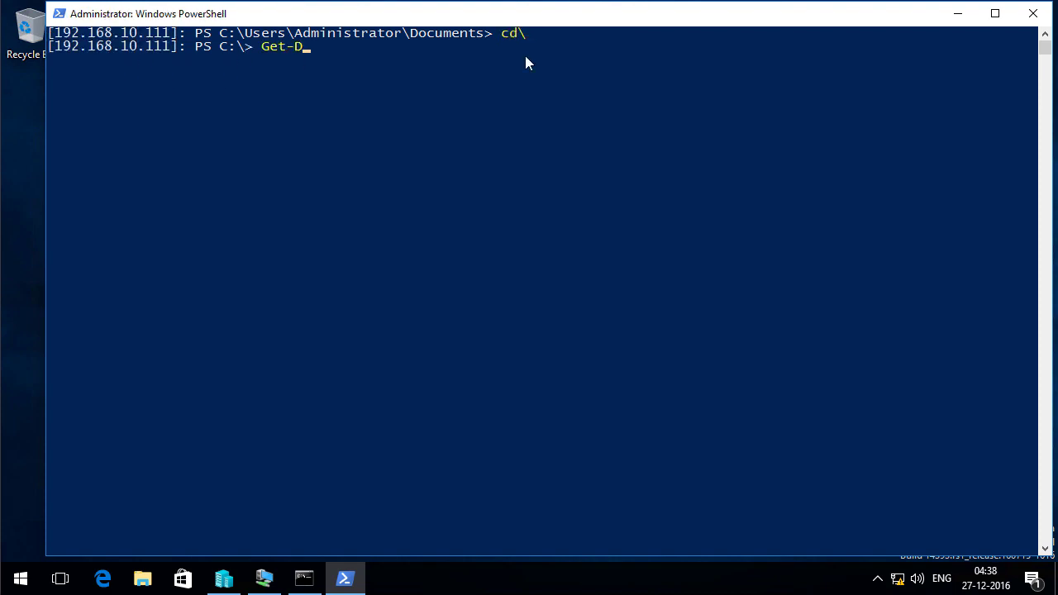
{"action": "type", "text": "Nscli"}
{"action": "key", "text": "Tab"}
{"action": "type", "text": "Serve"}
{"action": "key", "text": "Tab"}
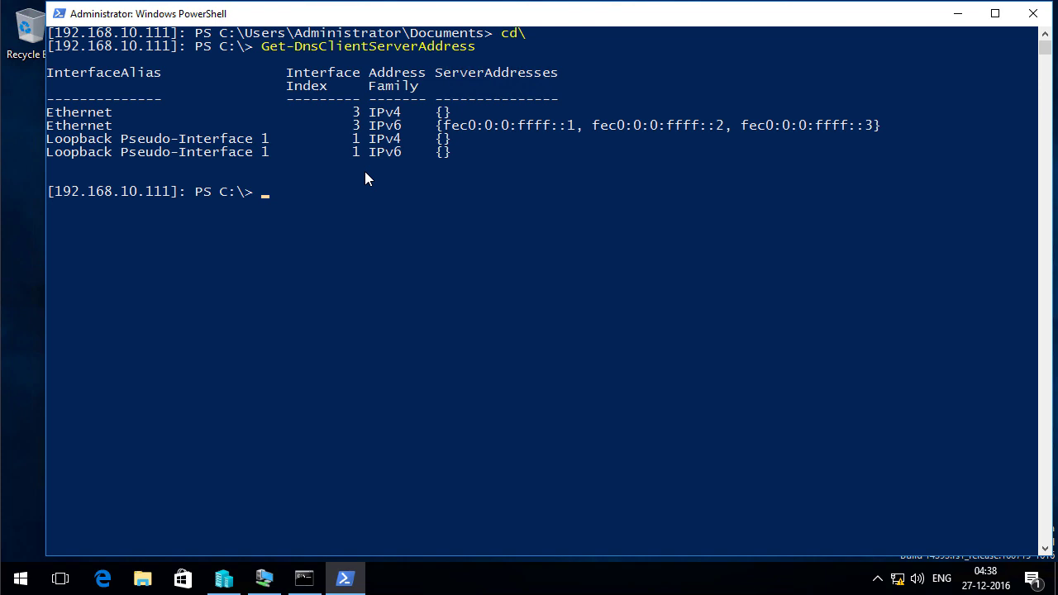
Set the ethernet interface's DNS server to 192.168.10.1 with Set-DnsClientServerAddress
{"action": "type", "text": "Set-DnsClientSer"}
{"action": "key", "text": "Tab"}
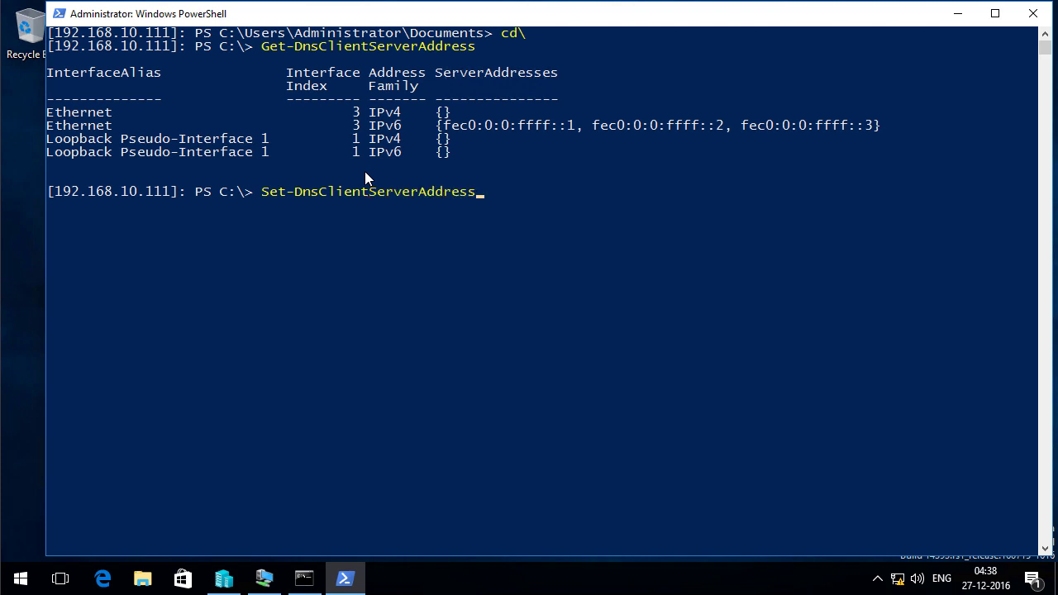
{"action": "type", "text": "-Inter"}
{"action": "key", "text": "Tab"}
{"action": "key", "text": "Tab"}
{"action": "type", "text": "ether"}
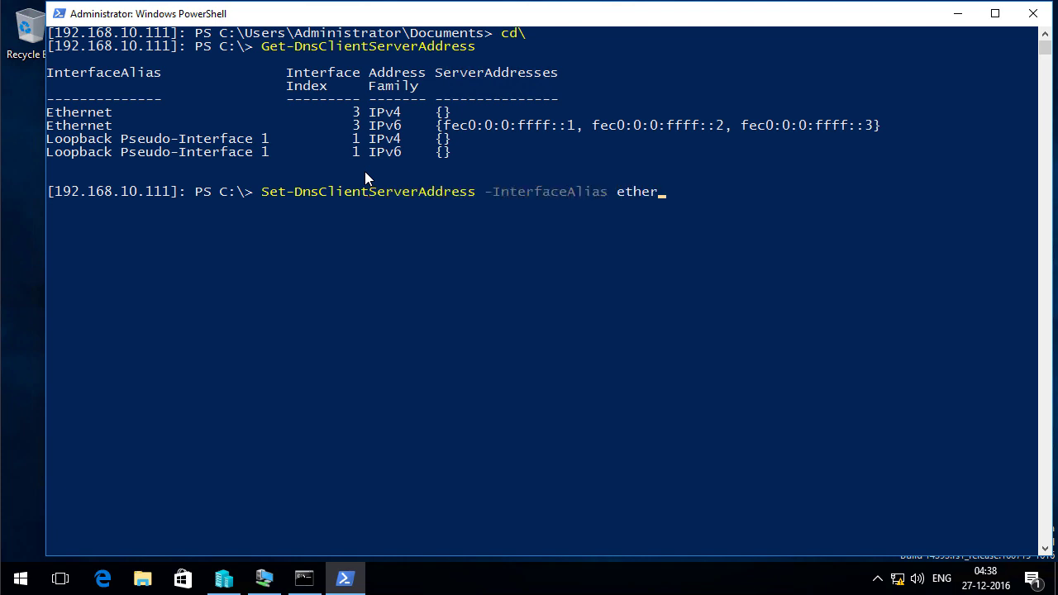
{"action": "type", "text": "net -Ser"}
{"action": "key", "text": "Tab"}
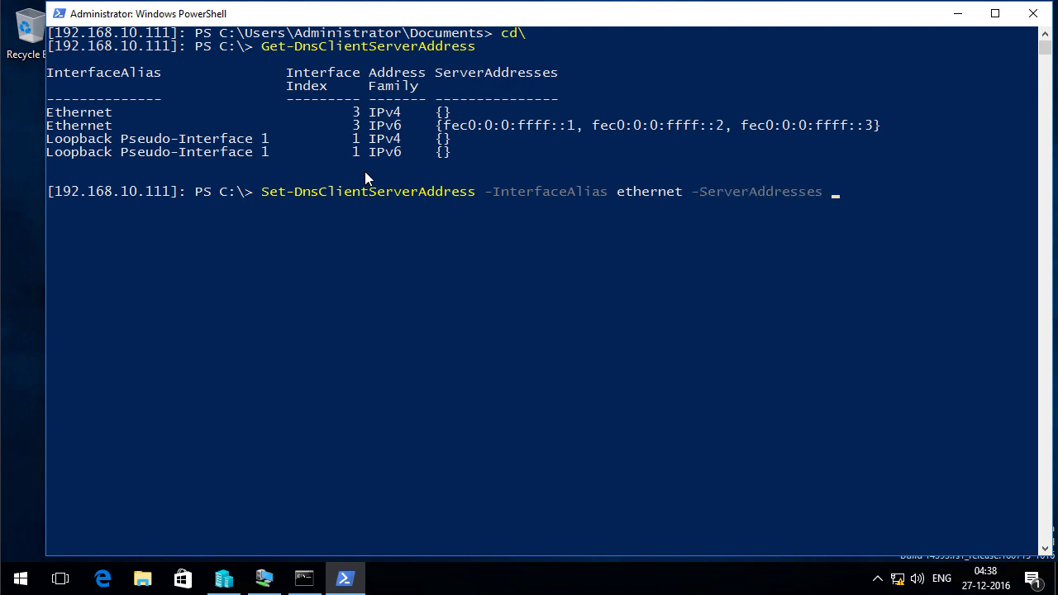
{"action": "type", "text": "192.168.10.1"}
{"action": "key", "text": "Return"}
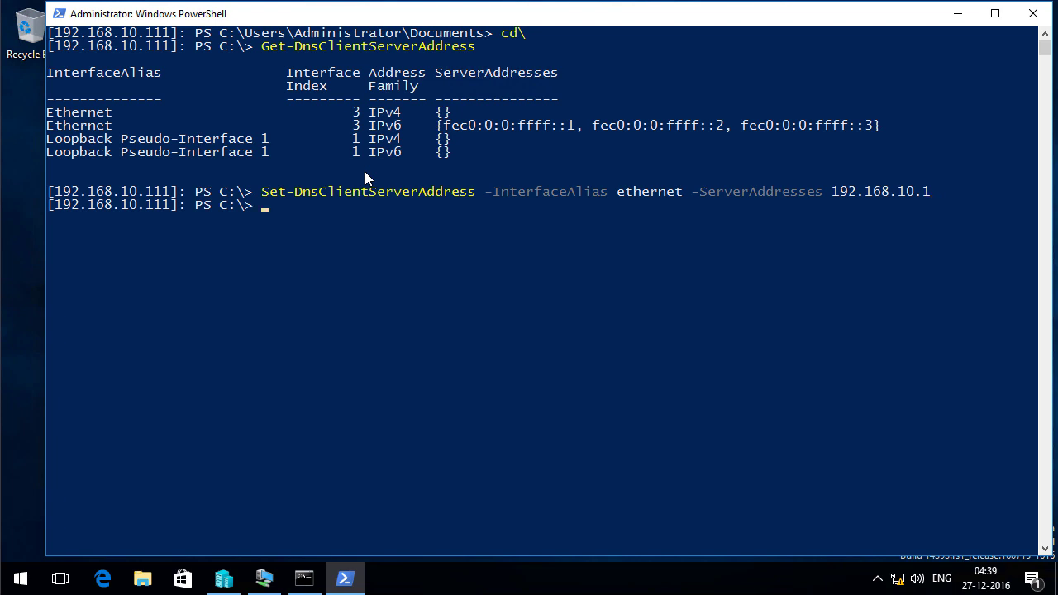
Re-run the DNS query to confirm 192.168.10.1, then exit the remote session
{"action": "key", "text": "Up"}
{"action": "key", "text": "Up"}
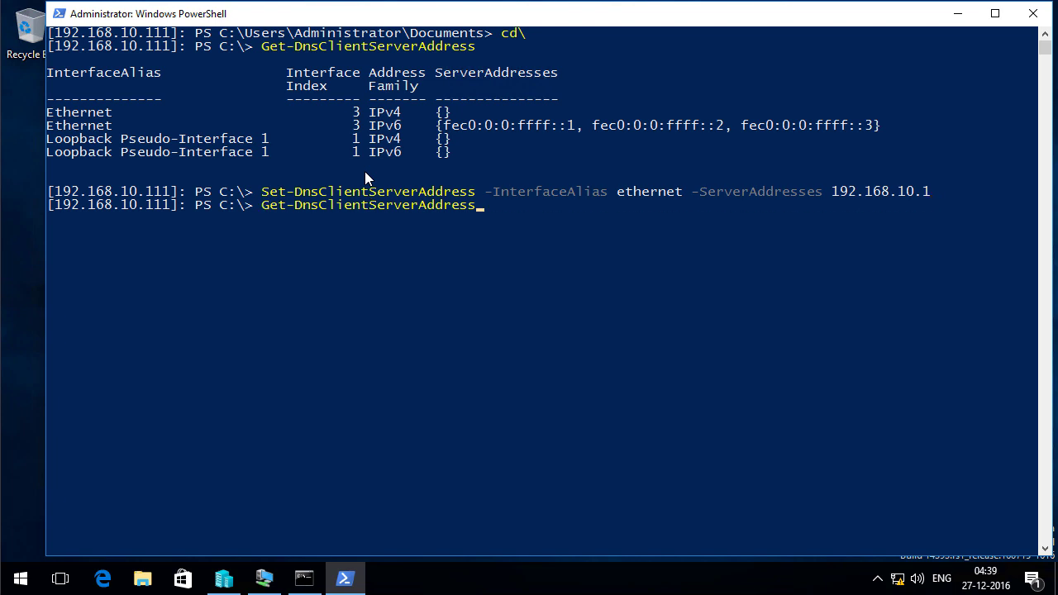
{"action": "key", "text": "Return"}
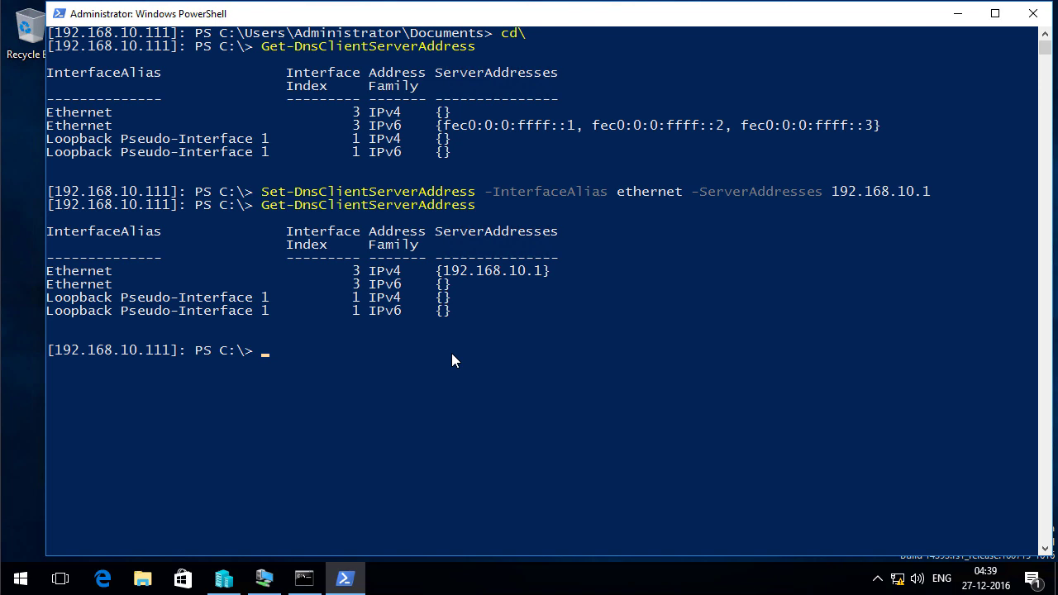
{"action": "type", "text": "exit"}
{"action": "key", "text": "Return"}
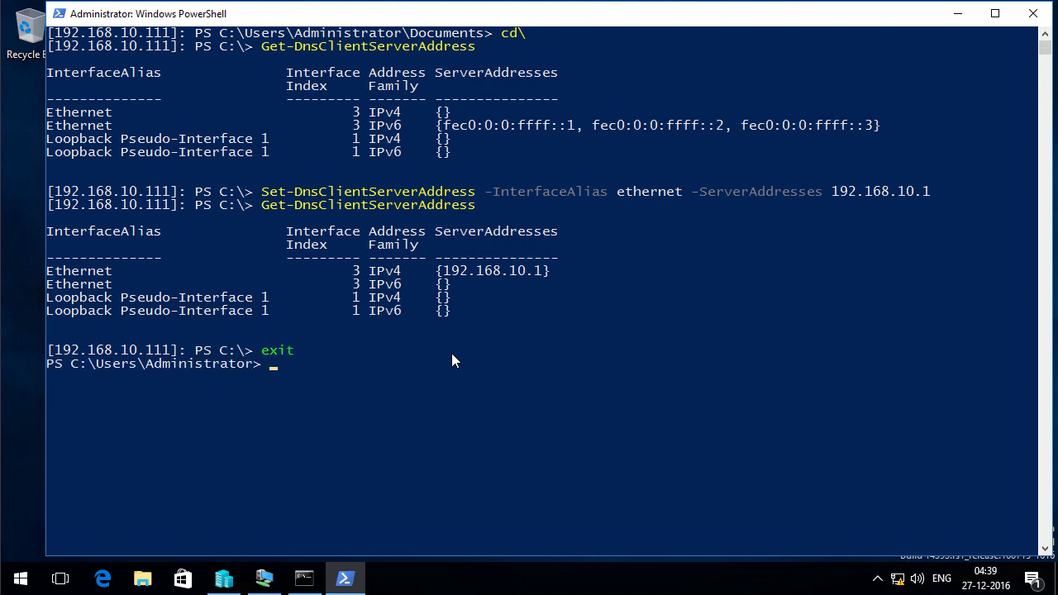
Clear the console and type 'djoin /provision /domain contoso.local /machine nanoserver1 /savefile C:\nanoserver1.txt'
{"action": "type", "text": "cls"}
{"action": "key", "text": "Return"}
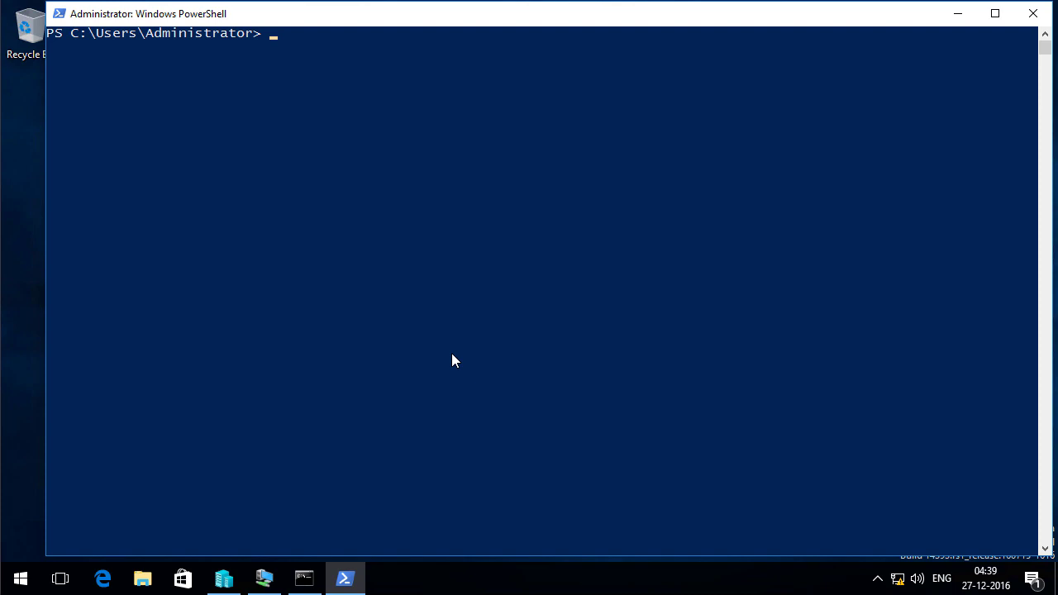
{"action": "key", "text": "super"}
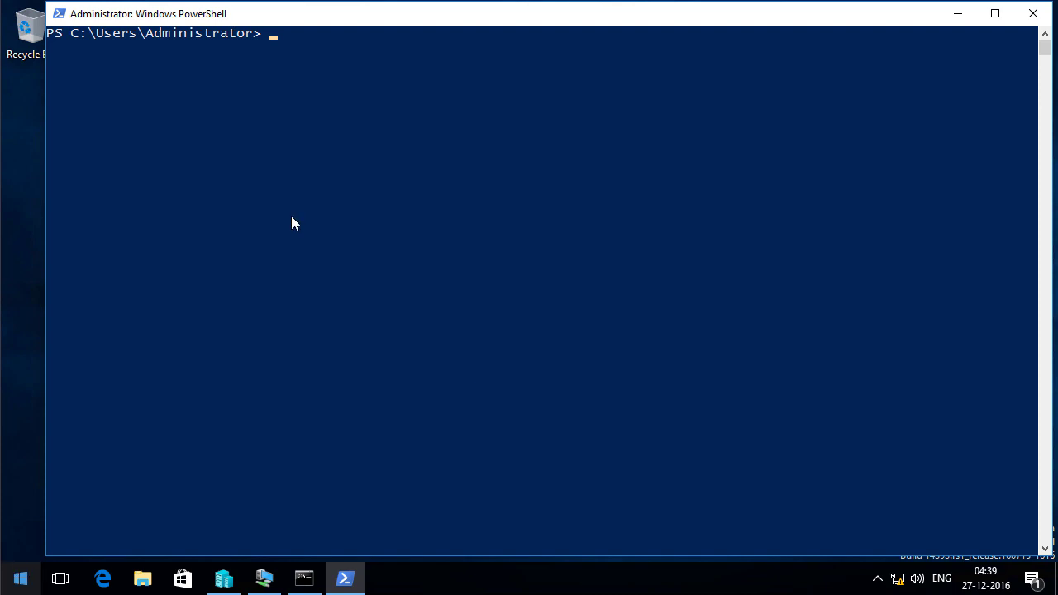
{"action": "type", "text": "djoin"}
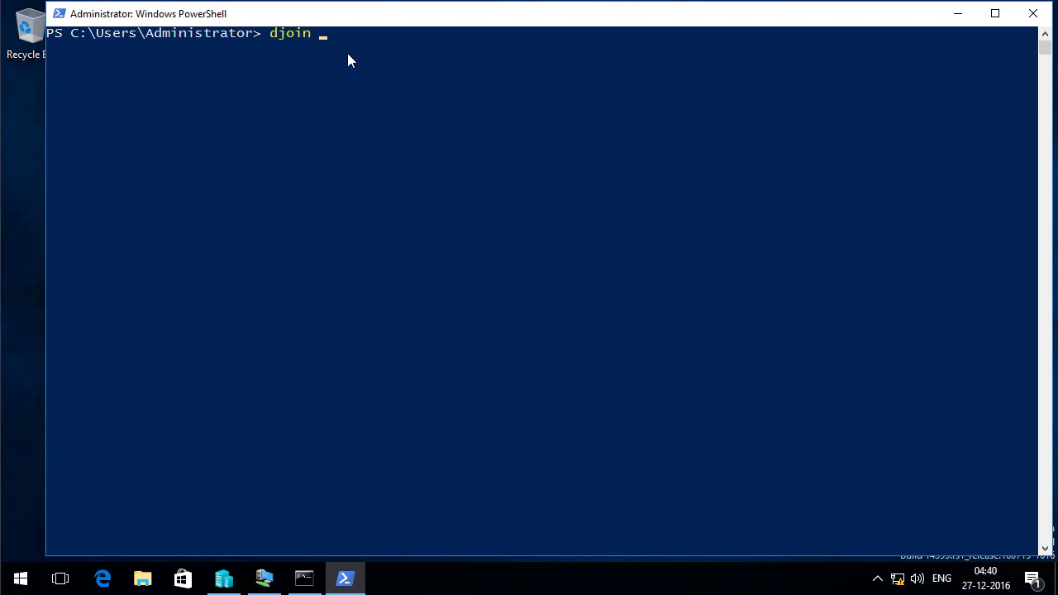
{"action": "type", "text": " /provision /domain conts"}
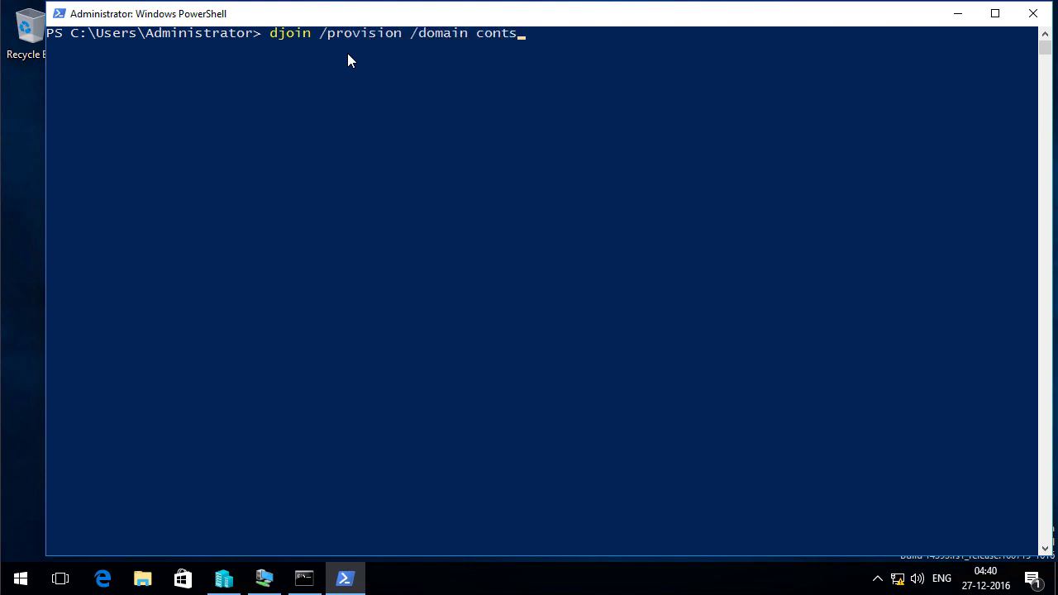
{"action": "key", "text": "BackSpace"}
{"action": "type", "text": "oso.local /machin"}
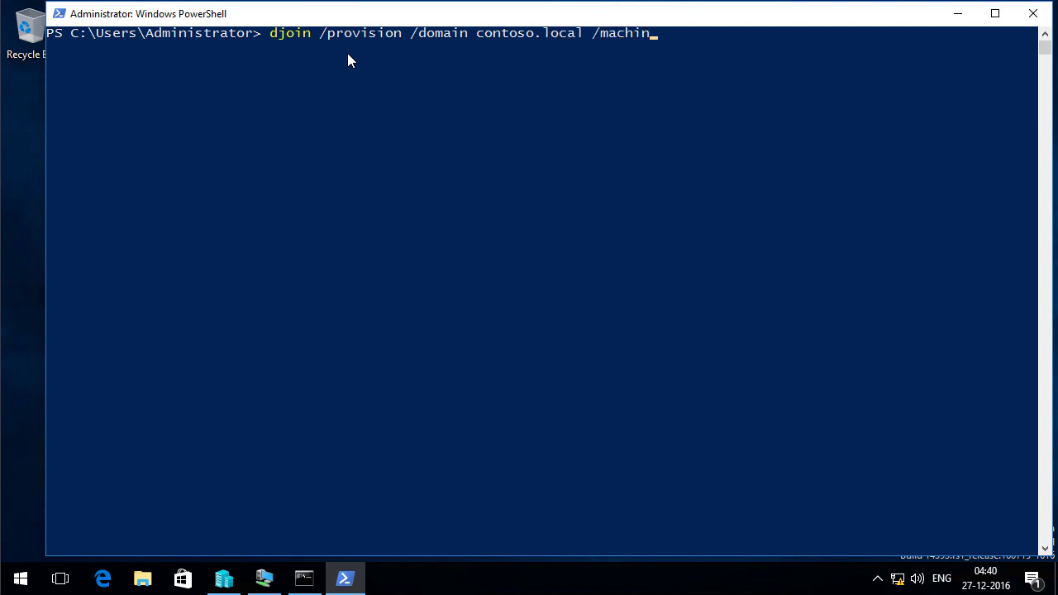
{"action": "type", "text": "e nanoserver`"}
{"action": "key", "text": "BackSpace"}
{"action": "key", "text": "BackSpace"}
{"action": "type", "text": "1 /sav"}
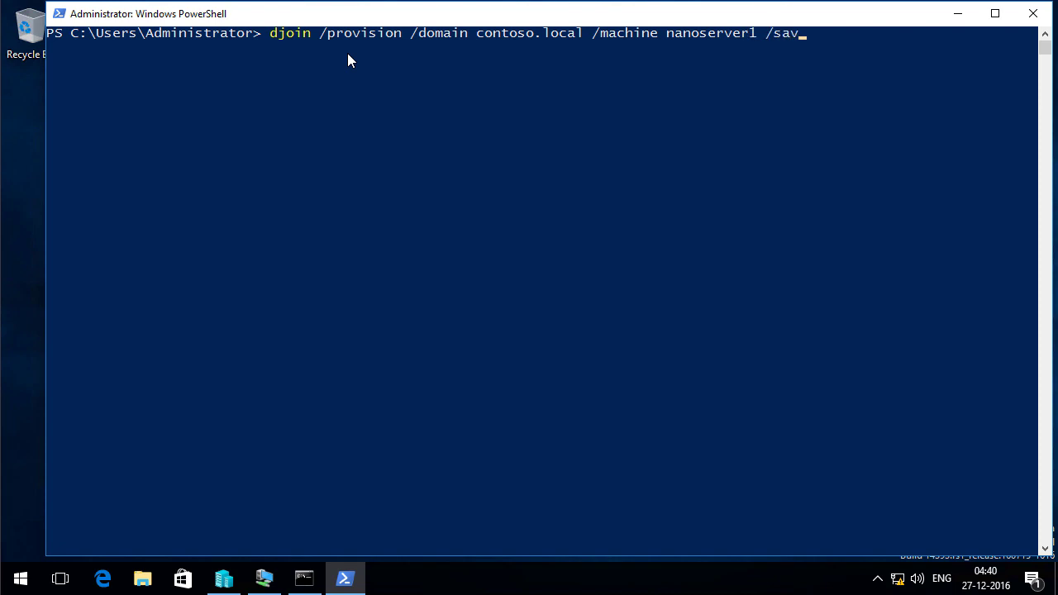
{"action": "type", "text": "efile C:\\nanoserver1.txt"}
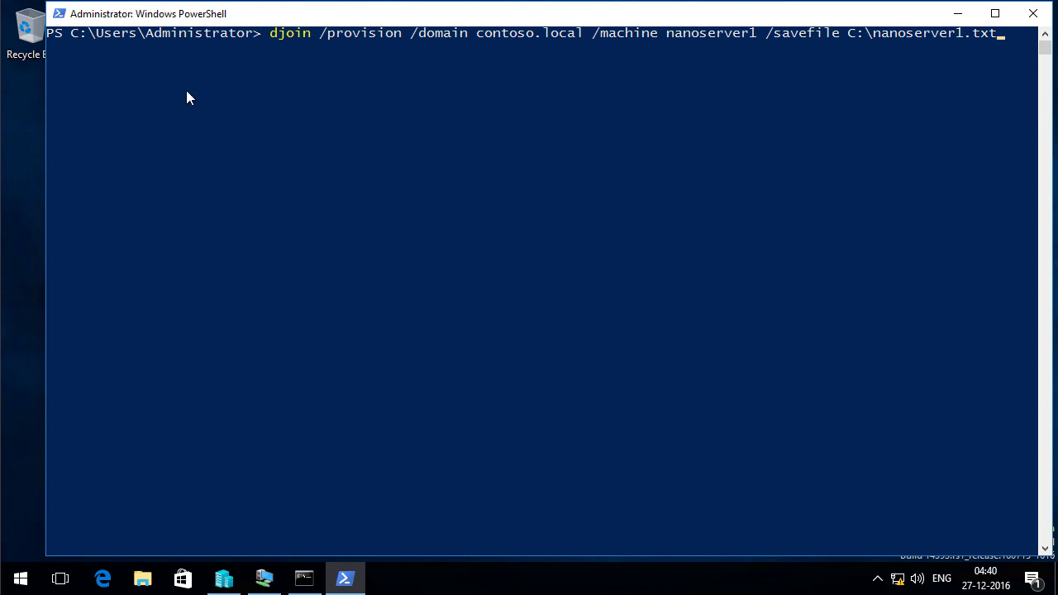
Copy the C:\nanoserver1.txt path and run the djoin provisioning command
{"action": "left_click_drag", "start_coordinate": [848, 33], "coordinate": [1001, 37]}
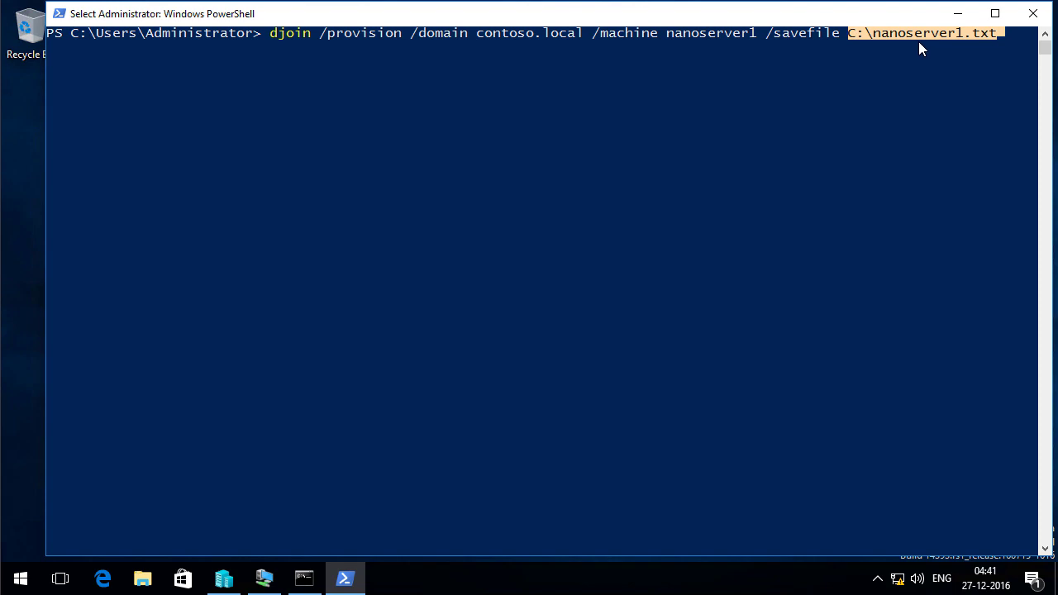
{"action": "key", "text": "ctrl+c"}
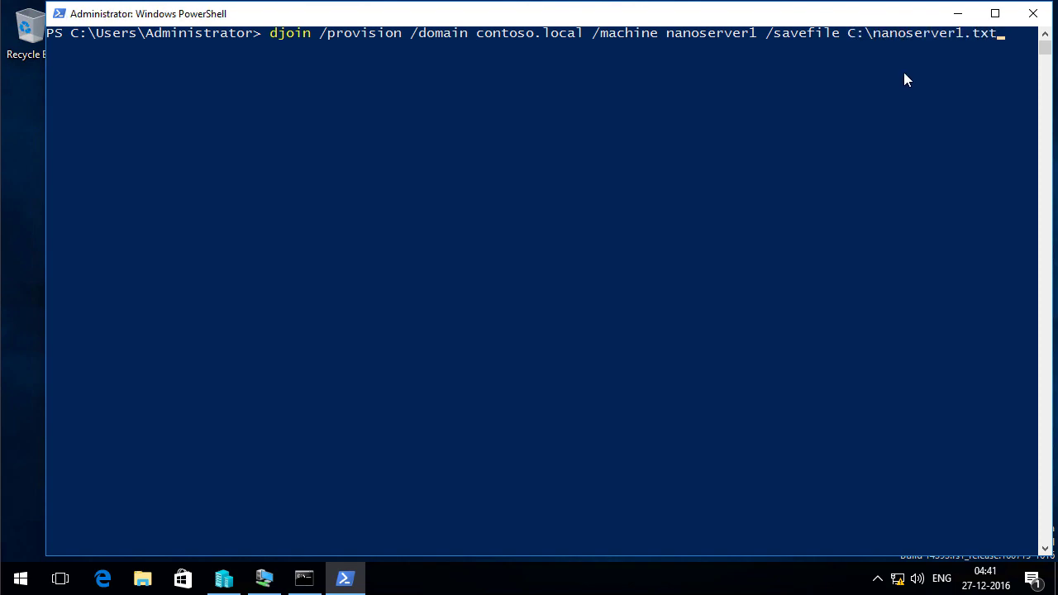
{"action": "key", "text": "Return"}
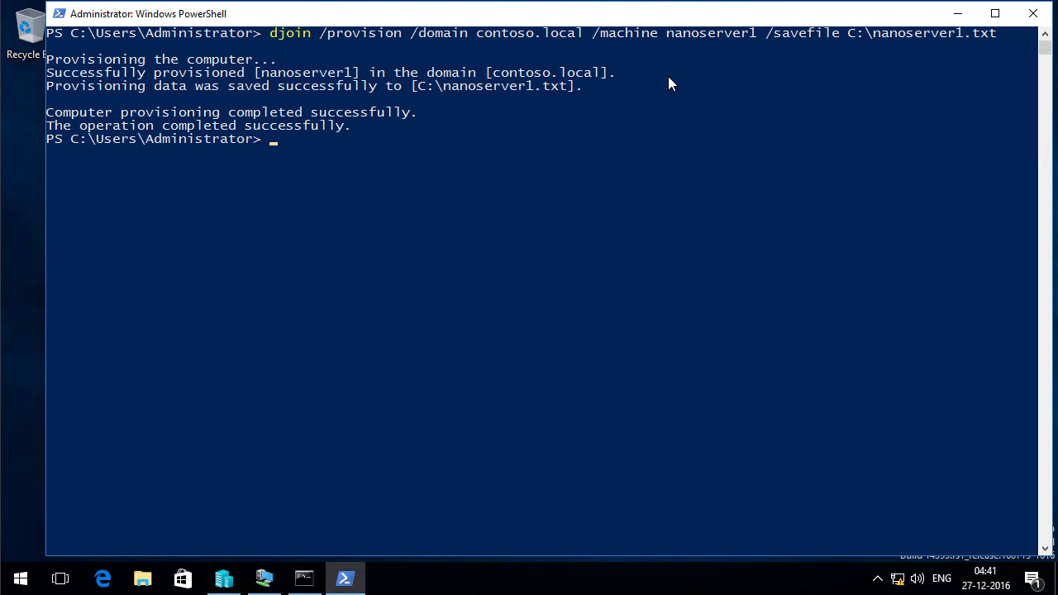
Check the nanoserver1 provisioning file on Local Disk (C:) in Notepad, then copy it
{"action": "left_click", "coordinate": [142, 579]}
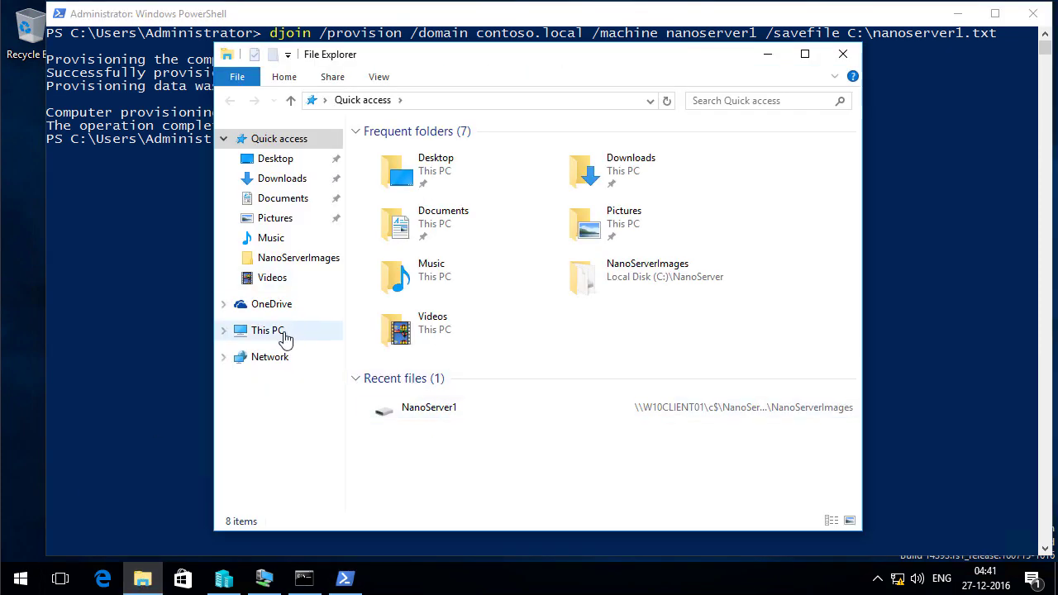
{"action": "left_click", "coordinate": [273, 330]}
{"action": "double_click", "coordinate": [465, 327]}
{"action": "double_click", "coordinate": [434, 252]}
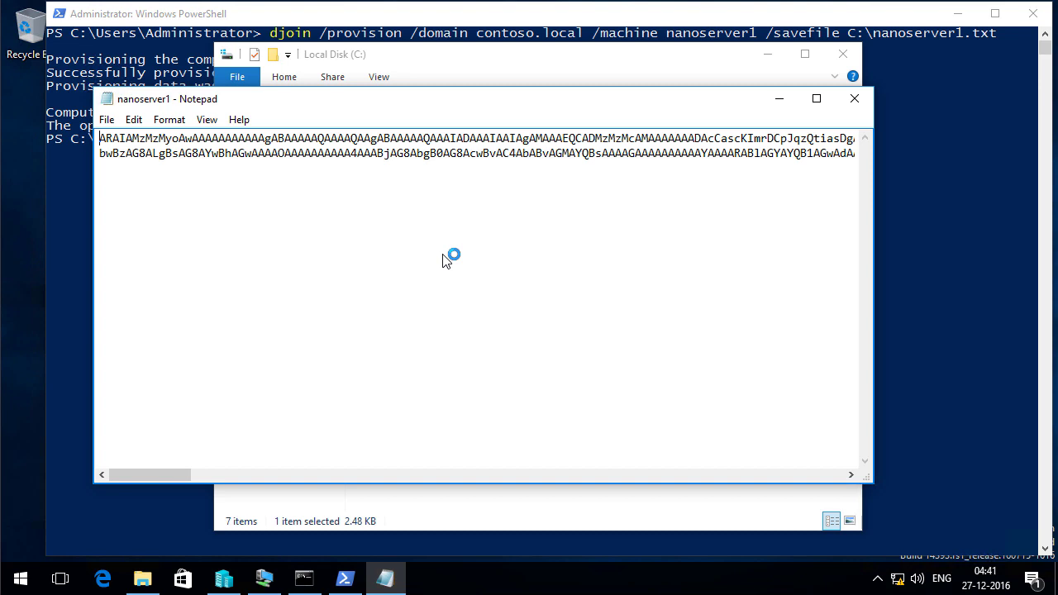
{"action": "left_click", "coordinate": [855, 98]}
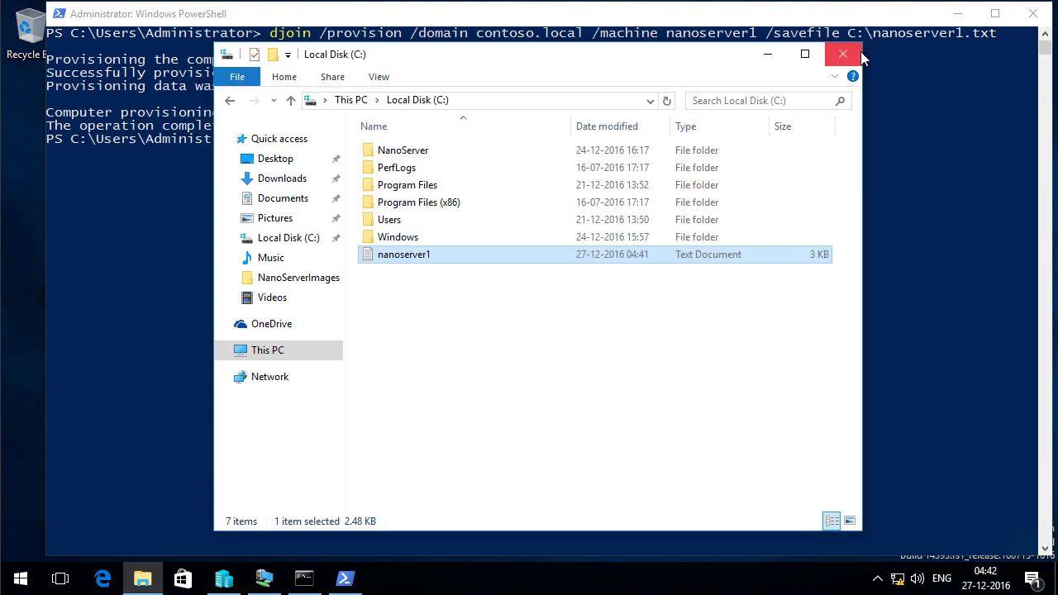
{"action": "right_click", "coordinate": [457, 250]}
{"action": "left_click", "coordinate": [508, 420]}
{"action": "left_click", "coordinate": [843, 55]}
Paste nanoserver1 into the \\192.168.10.111\c$ share, opened through Run
{"action": "right_click", "coordinate": [21, 579]}
{"action": "left_click", "coordinate": [116, 500]}
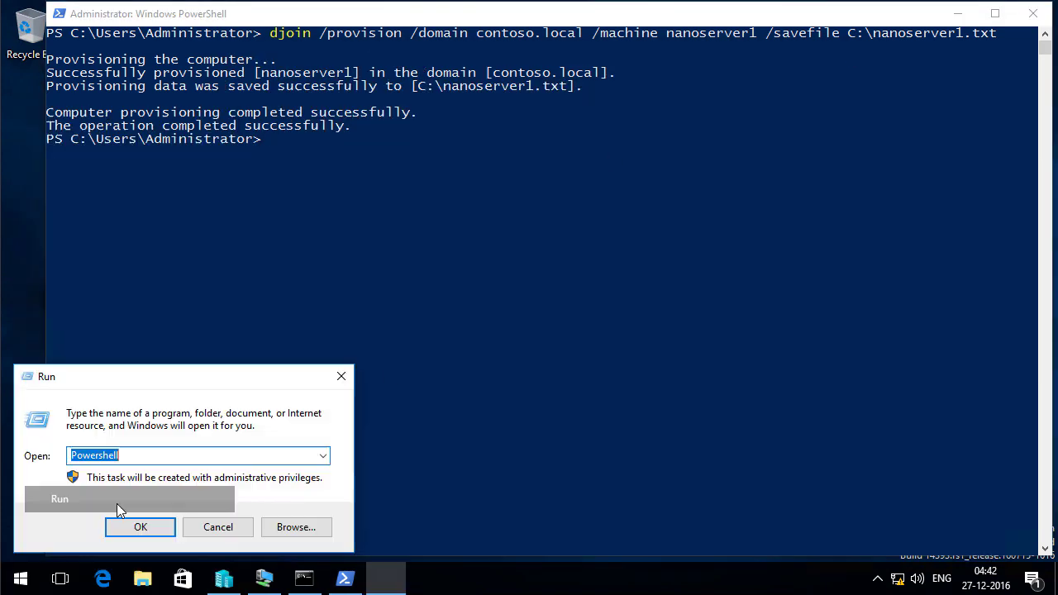
{"action": "type", "text": "\\192.168.10.111\\c$"}
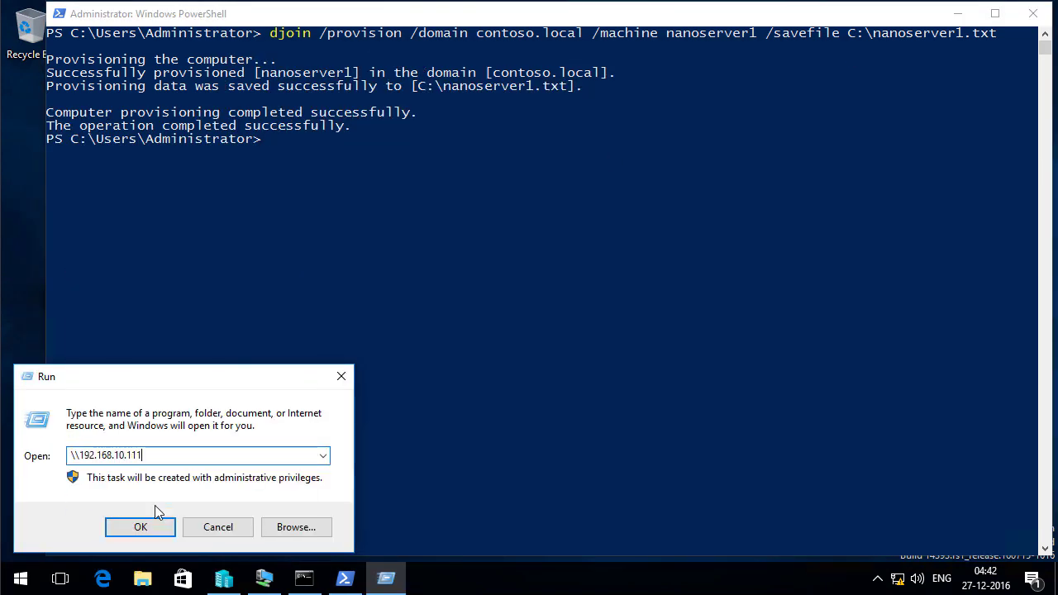
{"action": "key", "text": "Return"}
{"action": "right_click", "coordinate": [521, 253]}
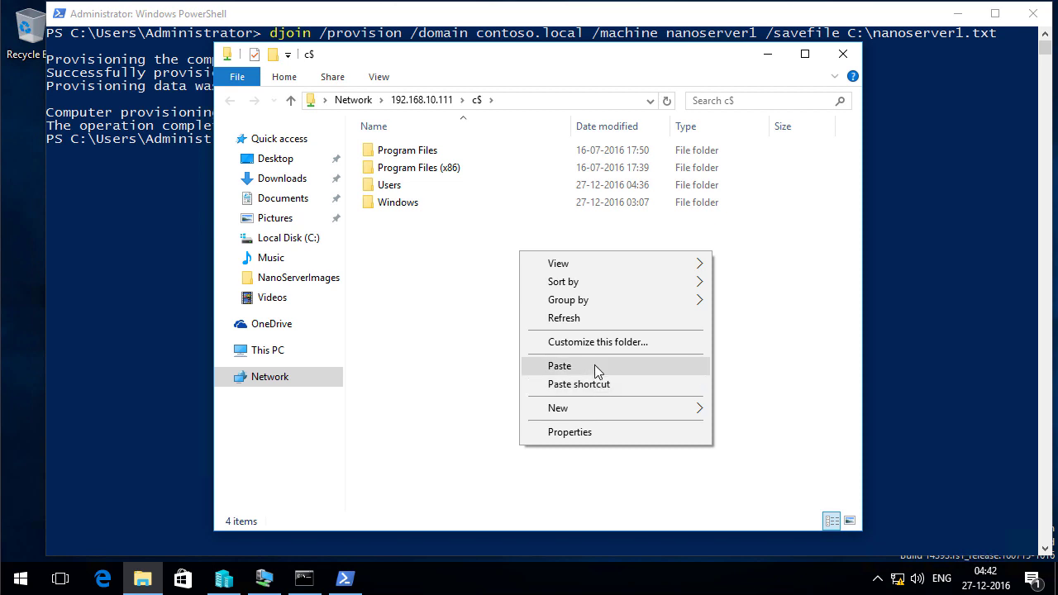
{"action": "left_click", "coordinate": [595, 365]}
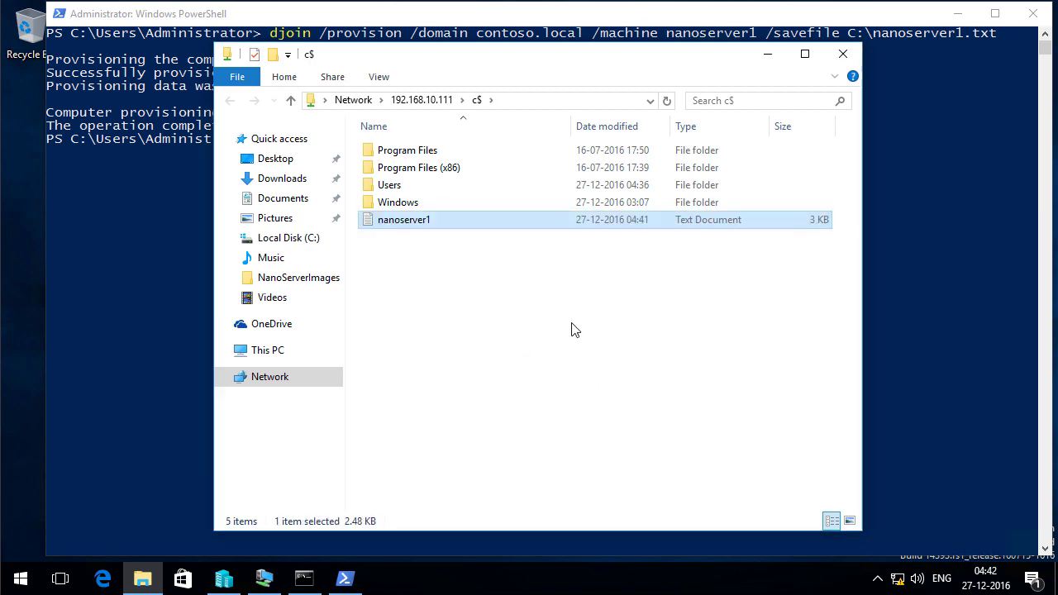
{"action": "left_click", "coordinate": [768, 54]}
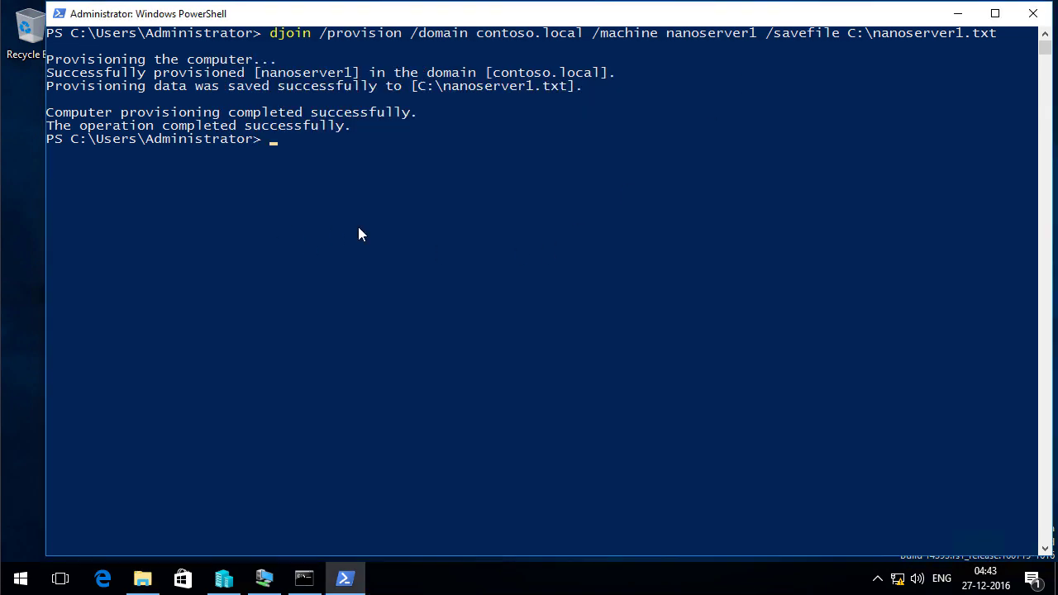
Run Enter-PSSession -ComputerName 192.168.10.111 -Credential (Get-Credential)
{"action": "type", "text": "Enter-Ps"}
{"action": "key", "text": "Tab"}
{"action": "key", "text": "Tab"}
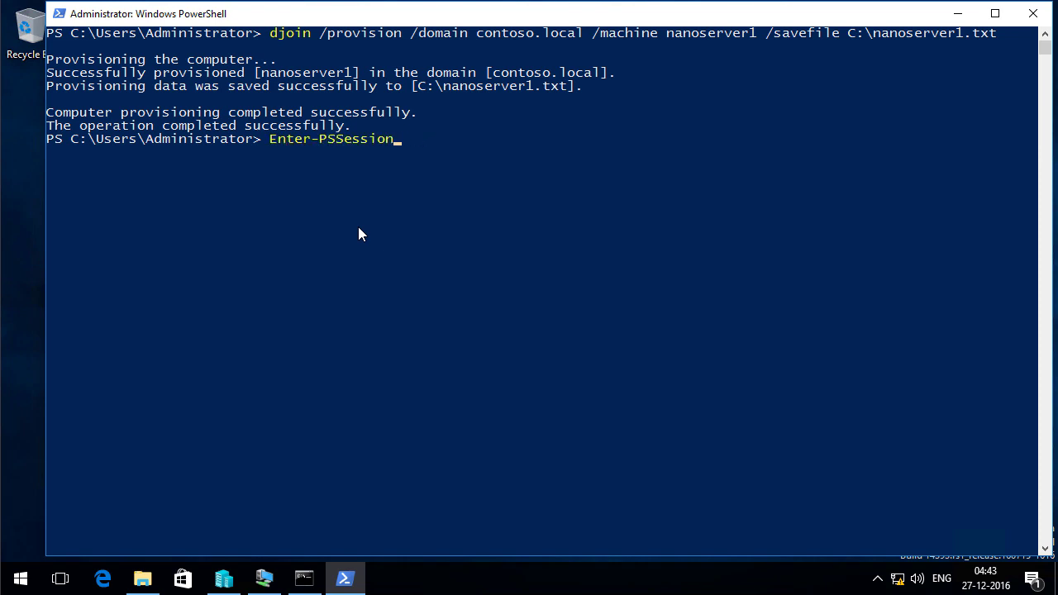
{"action": "type", "text": "-C"}
{"action": "key", "text": "BackSpace"}
{"action": "key", "text": "BackSpace"}
{"action": "type", "text": "-C"}
{"action": "key", "text": "Tab"}
{"action": "type", "text": "192.168."}
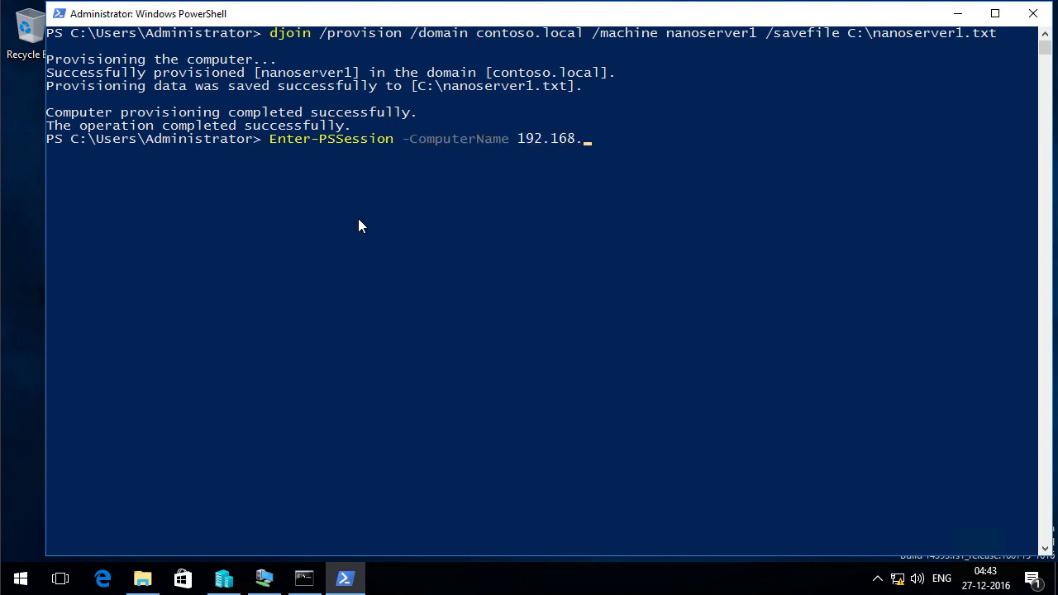
{"action": "type", "text": "10.111 -Cre"}
{"action": "key", "text": "Tab"}
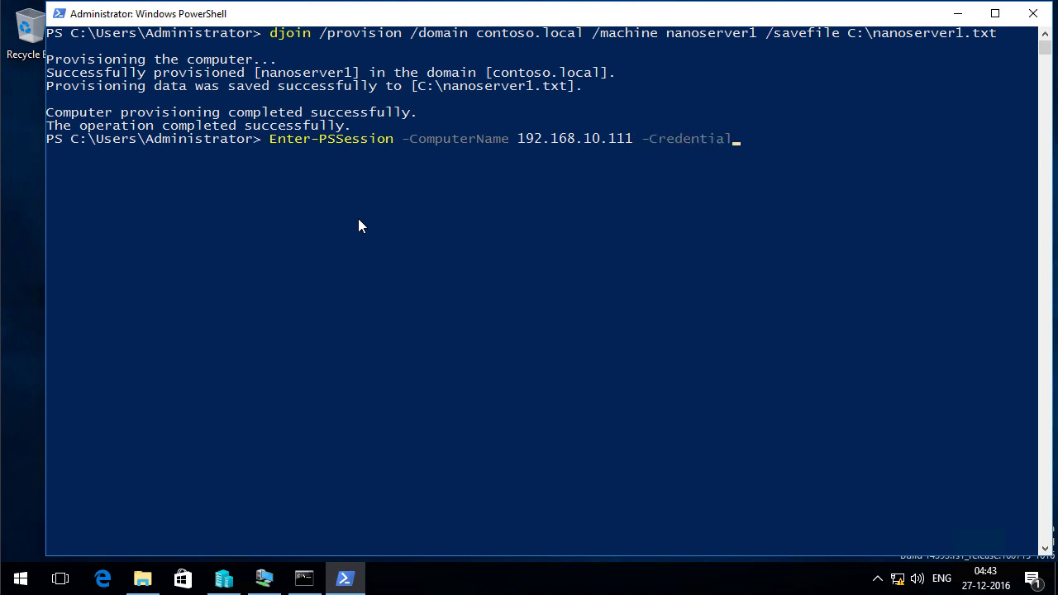
{"action": "type", "text": "(Get-Credential)"}
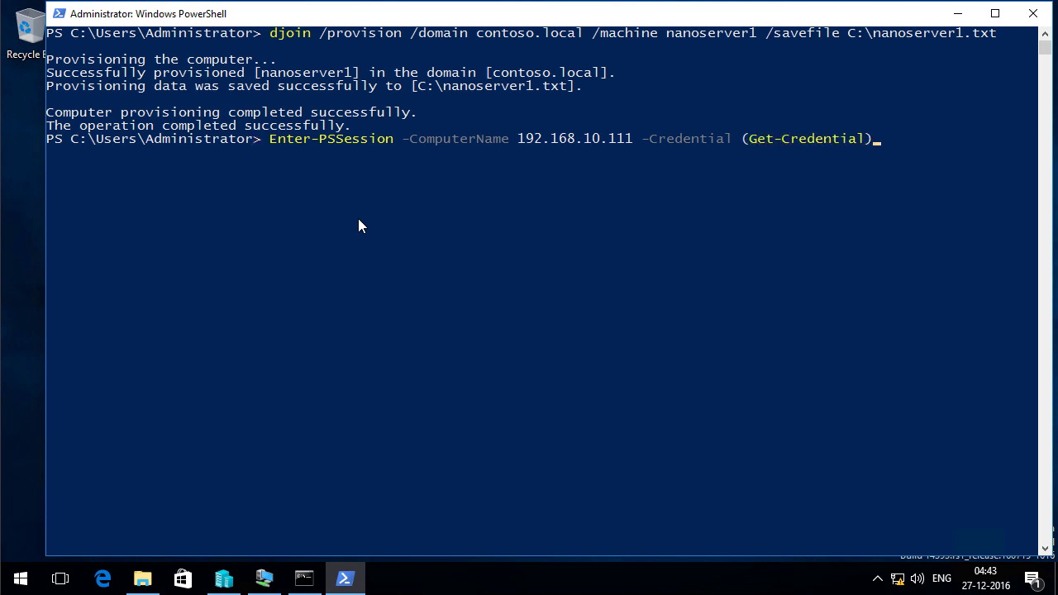
{"action": "key", "text": "Return"}
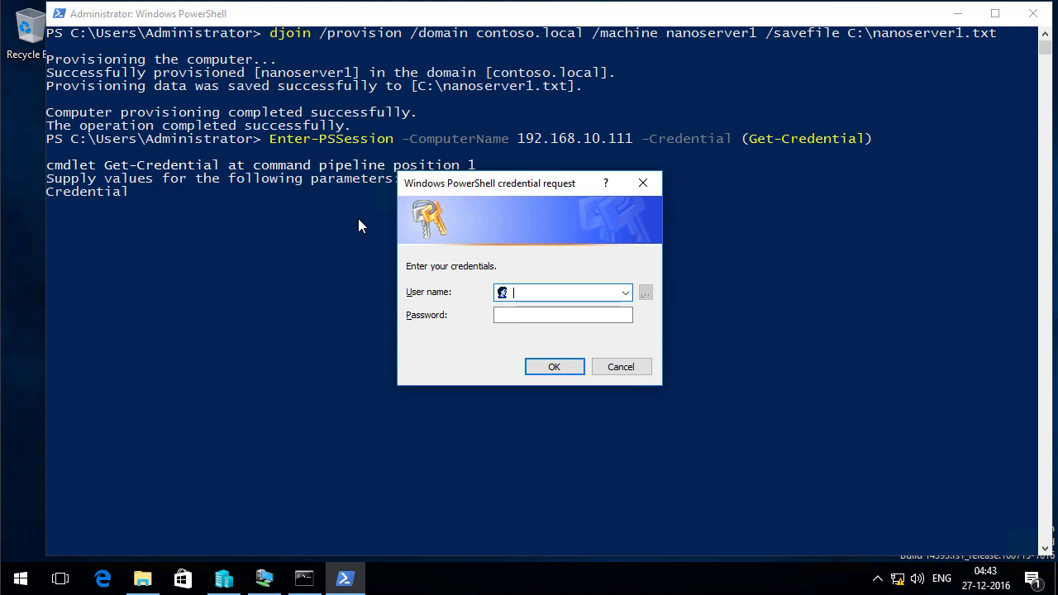
Connect as Administrator with the account password in the credential prompt
{"action": "type", "text": "Administrator"}
{"action": "key", "text": "Tab"}
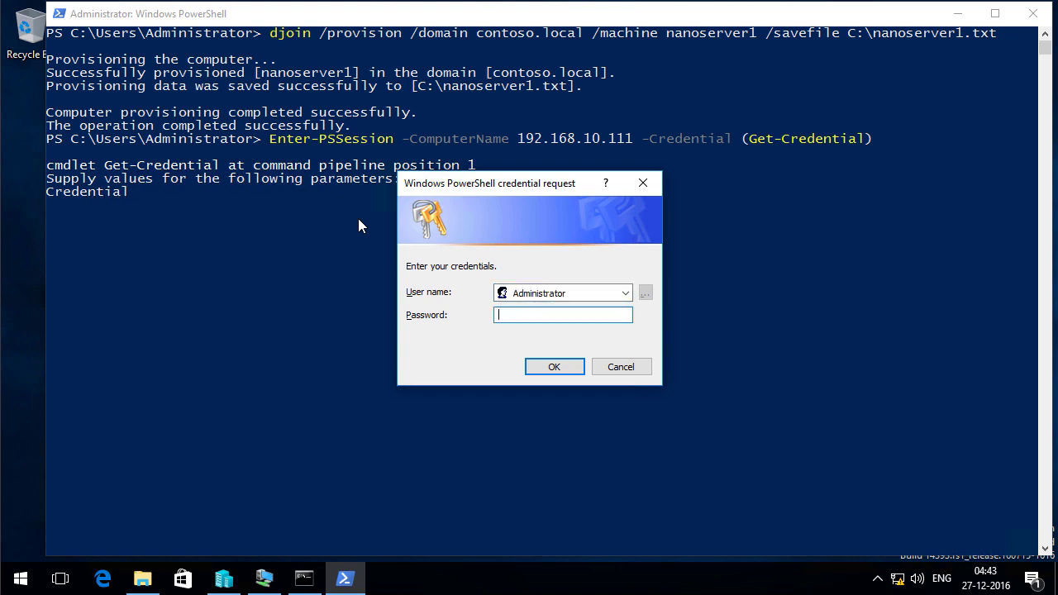
{"action": "type", "text": "Pa$$w0rd"}
{"action": "key", "text": "Return"}
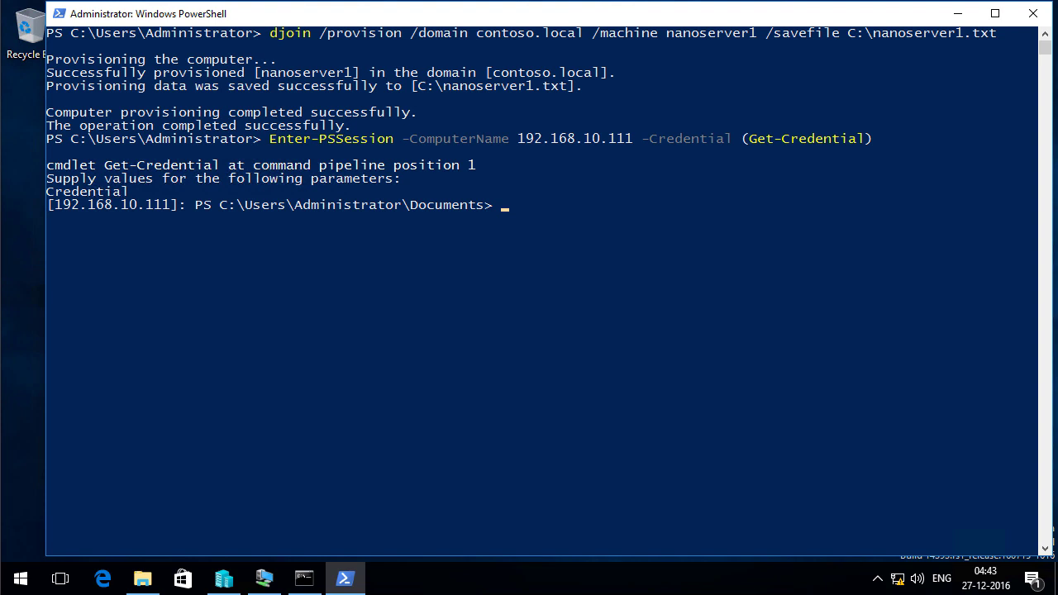
Run djoin /requestodj /loadfile C:\nanoserver1.txt /Windowspath C:\Windows /localos on the Nano Server
{"action": "type", "text": "djoin /requestodj /"}
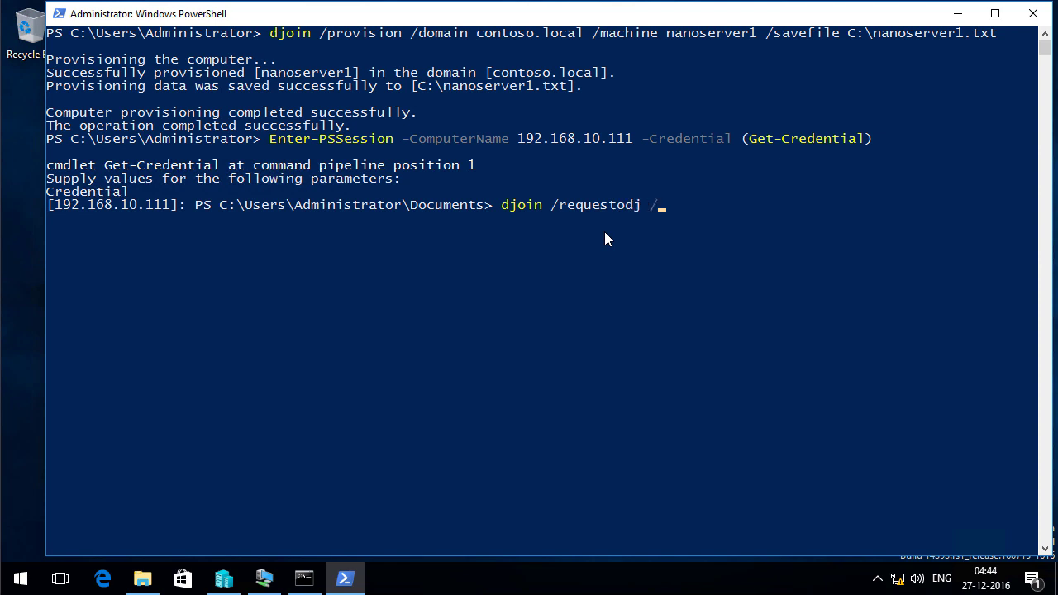
{"action": "type", "text": "loadfile C:\\nanose"}
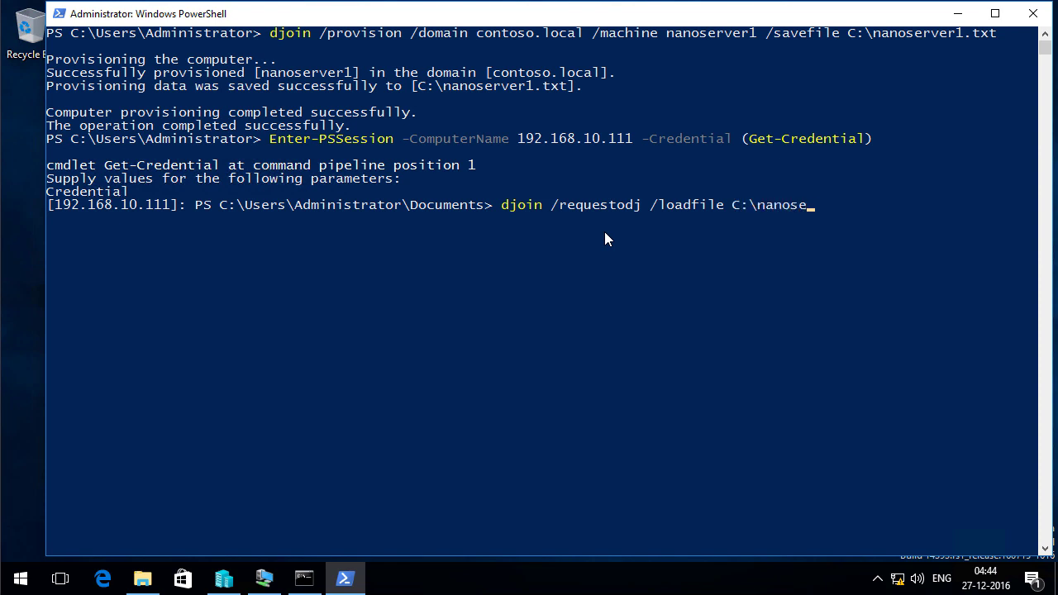
{"action": "type", "text": "rver1.txt /Windowspa"}
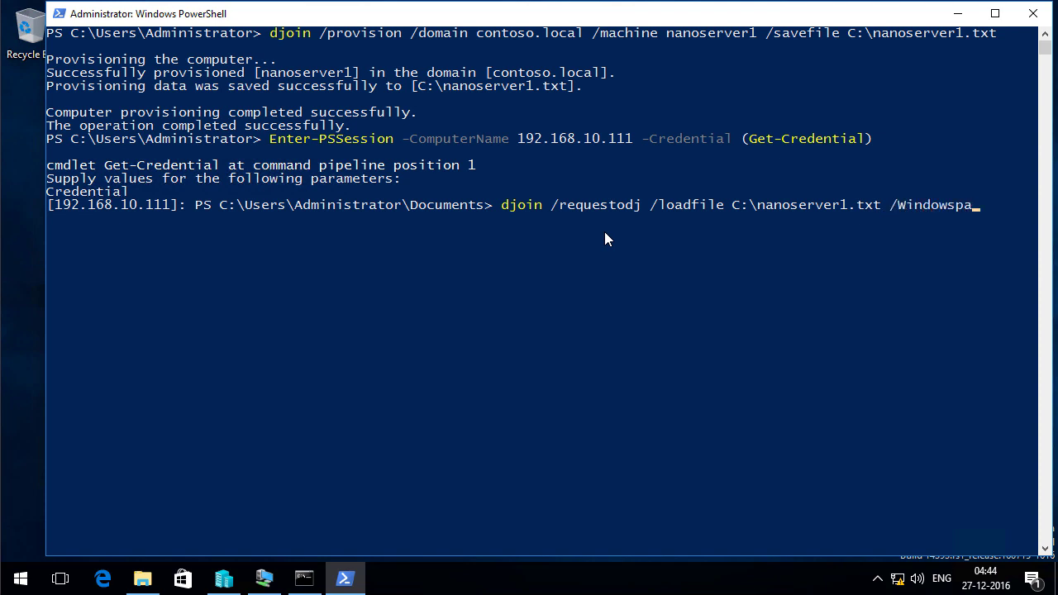
{"action": "type", "text": "th C:\\Windows"}
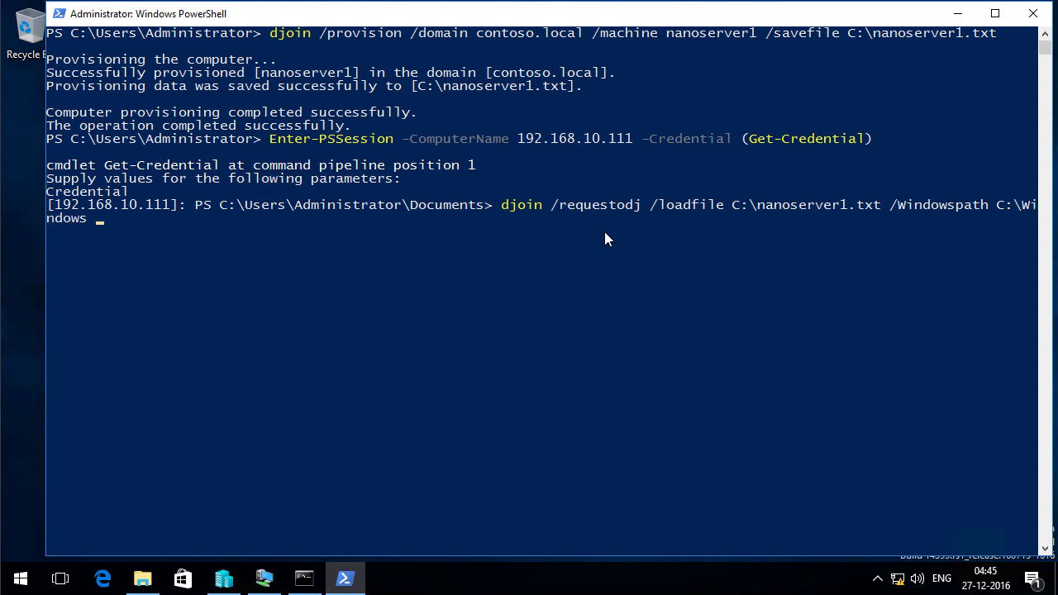
{"action": "type", "text": " /localos"}
{"action": "left_click_drag", "start_coordinate": [735, 205], "coordinate": [865, 205]}
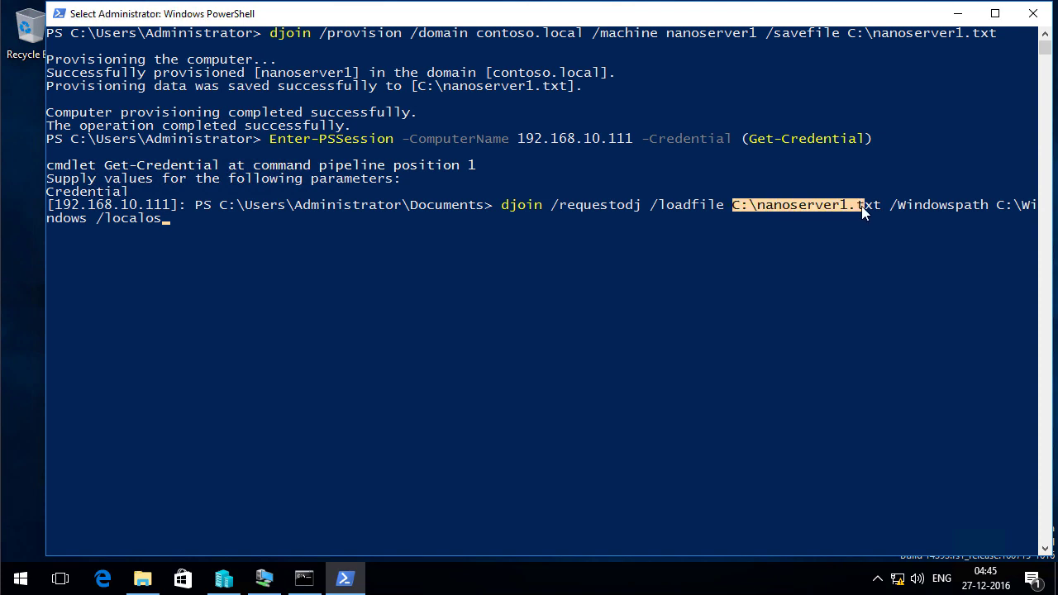
{"action": "left_click", "coordinate": [278, 34]}
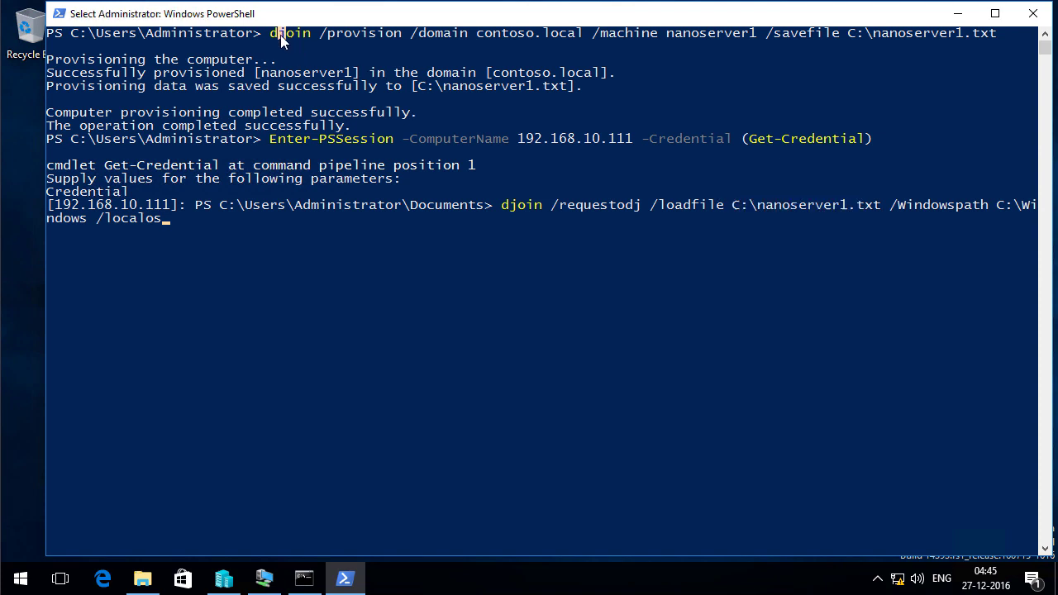
{"action": "left_click_drag", "start_coordinate": [278, 35], "coordinate": [986, 46]}
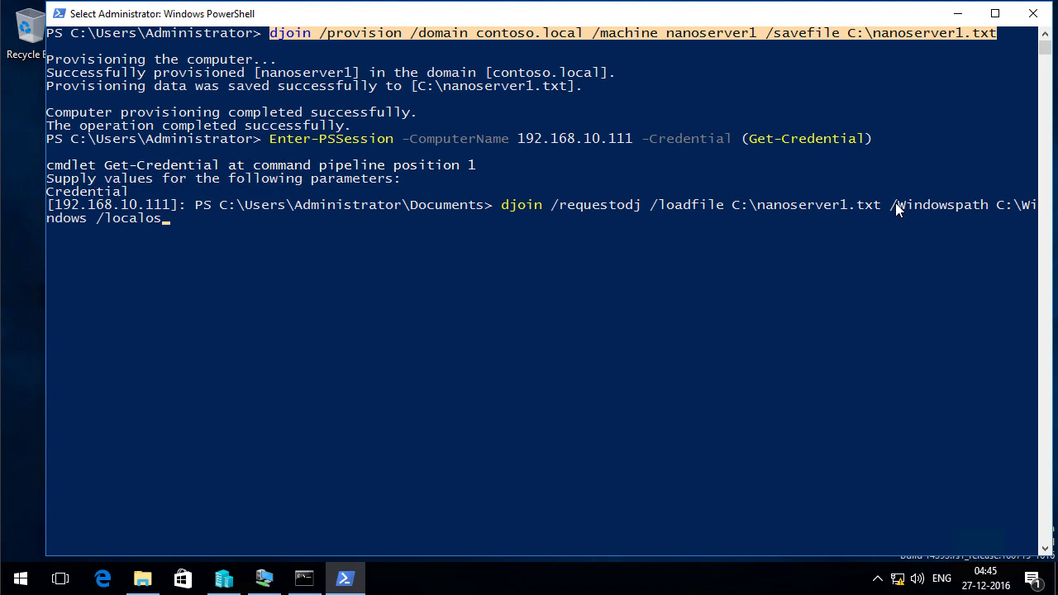
{"action": "left_click_drag", "start_coordinate": [891, 205], "coordinate": [924, 205]}
{"action": "left_click_drag", "start_coordinate": [990, 206], "coordinate": [158, 224]}
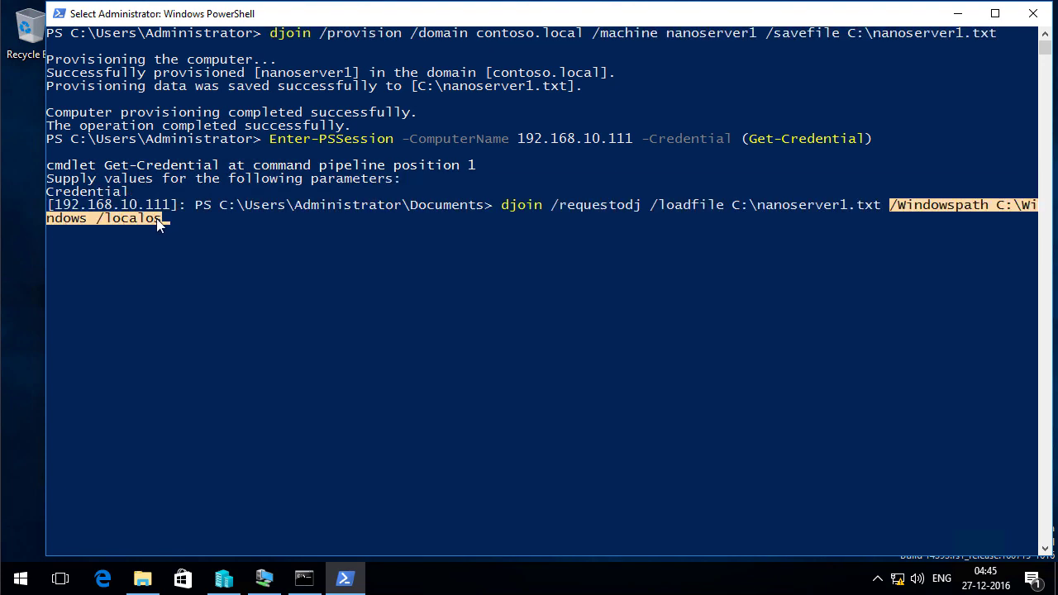
{"action": "left_click", "coordinate": [224, 237]}
{"action": "key", "text": "Return"}
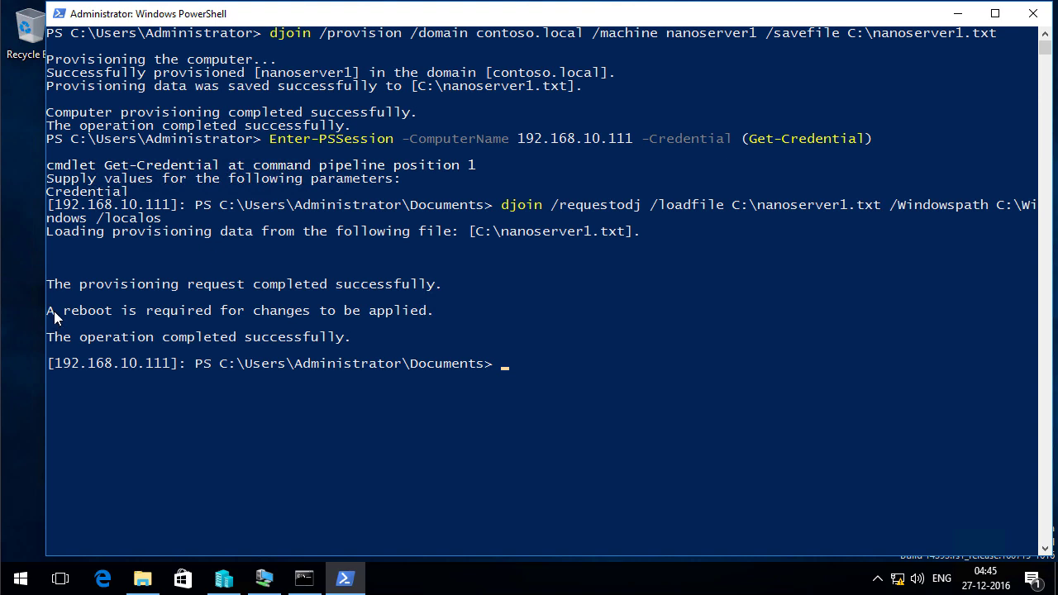
Restart the Nano Server with Restart-Computer, as djoin reports a reboot is required
{"action": "left_click_drag", "start_coordinate": [52, 311], "coordinate": [442, 315]}
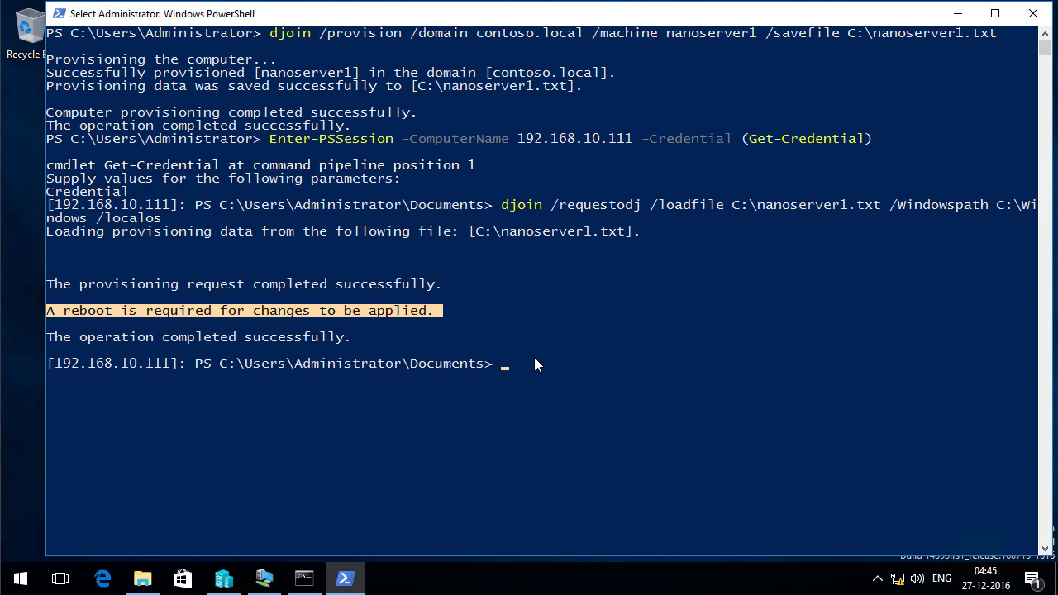
{"action": "type", "text": "Rest"}
{"action": "key", "text": "Tab"}
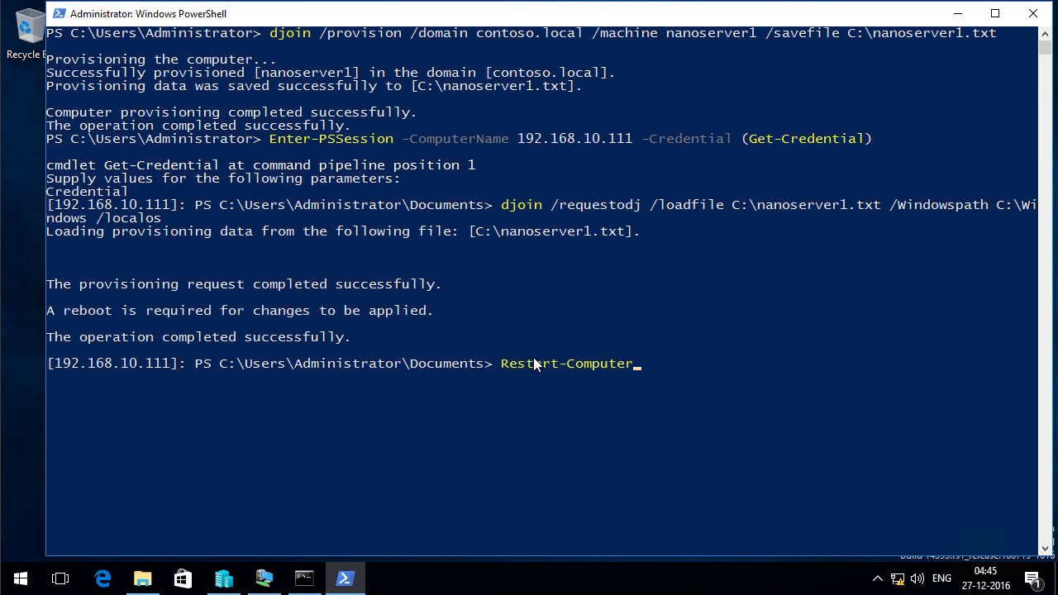
{"action": "key", "text": "Return"}
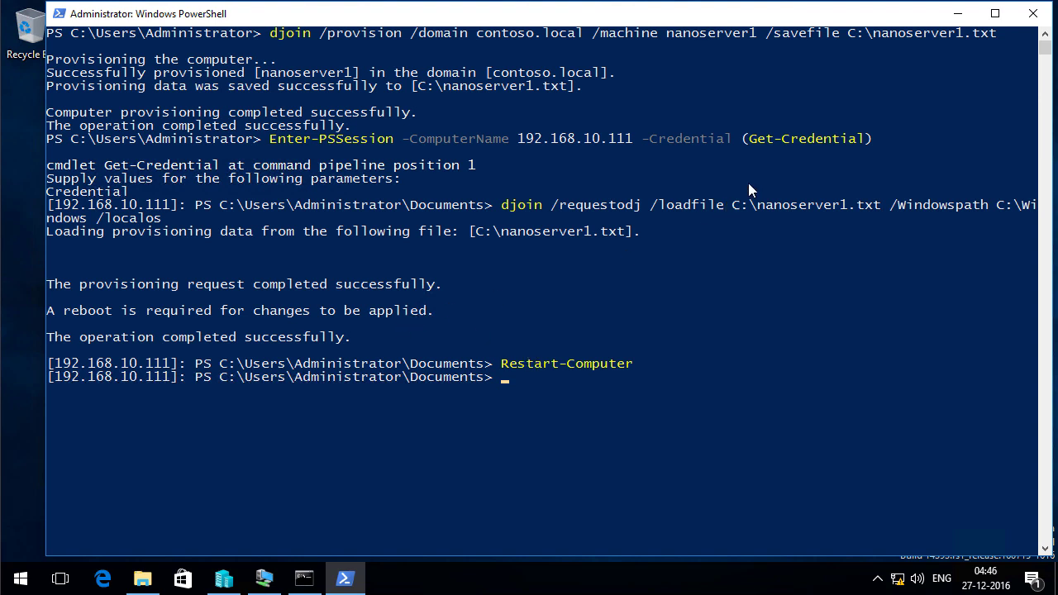
{"action": "key", "text": "alt+Tab"}
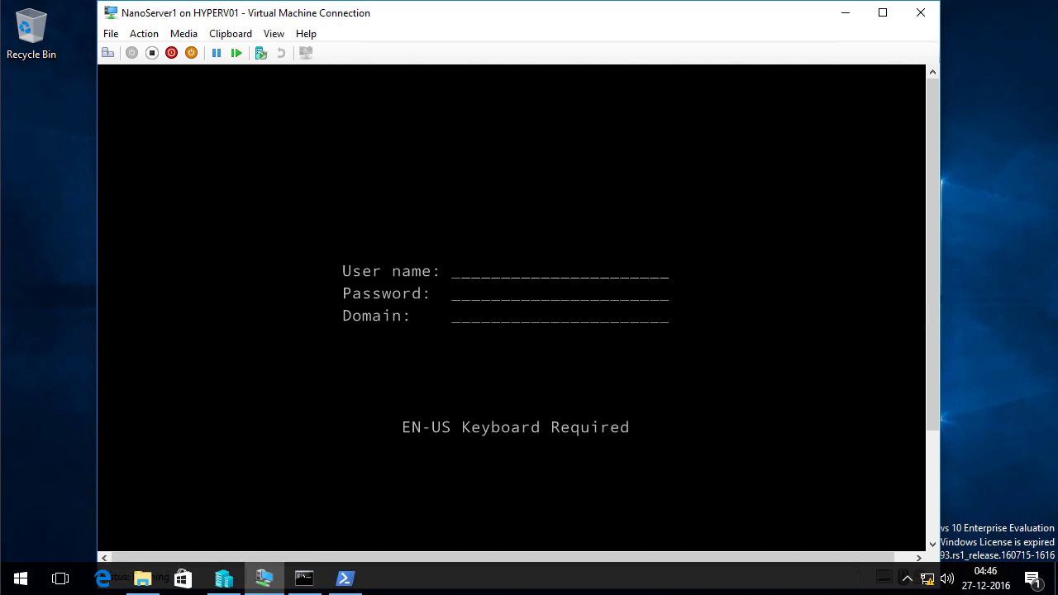
Sign in with user name Administrator, the account password, and domain contoso.local
{"action": "type", "text": "Administrator"}
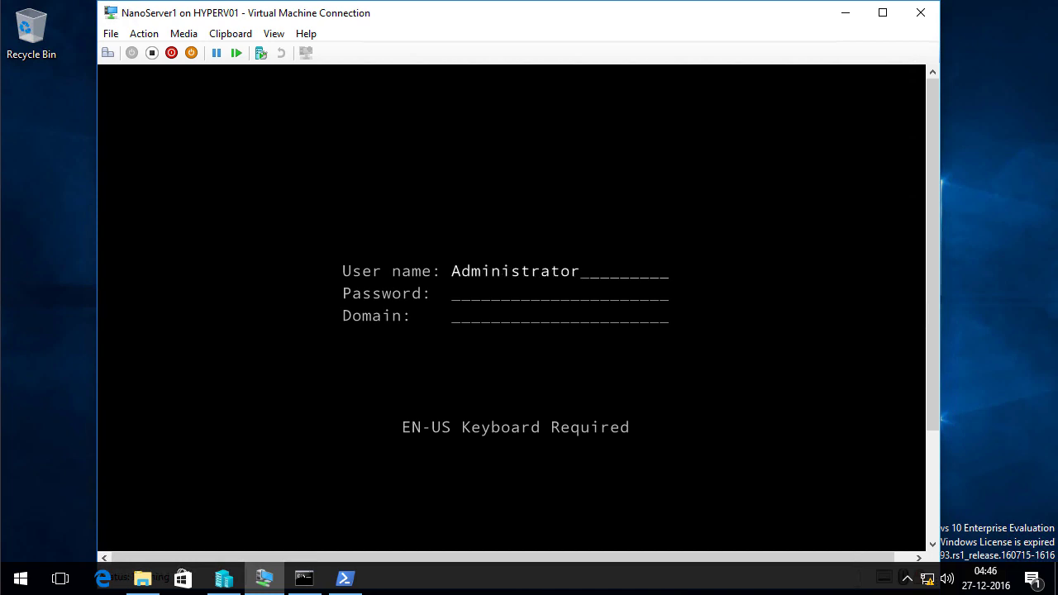
{"action": "key", "text": "Tab"}
{"action": "type", "text": "*********"}
{"action": "key", "text": "Tab"}
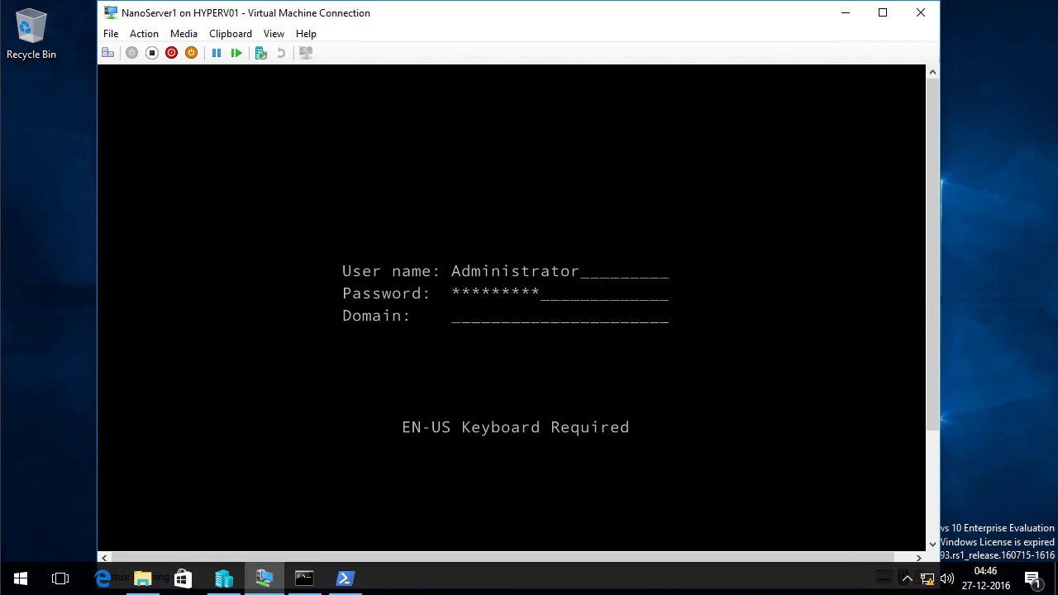
{"action": "type", "text": "contoso.local"}
{"action": "key", "text": "Return"}
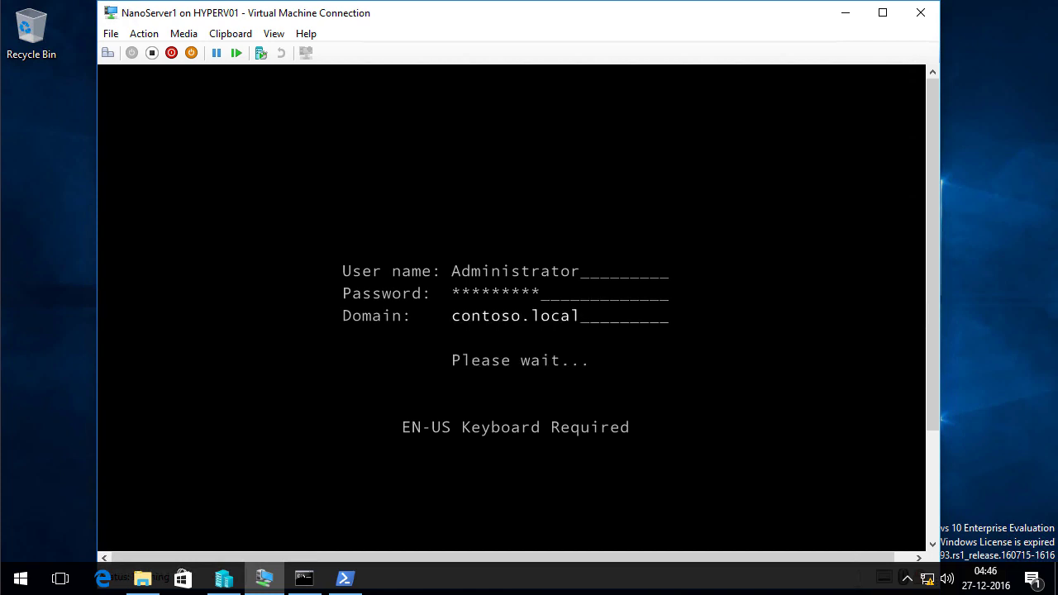